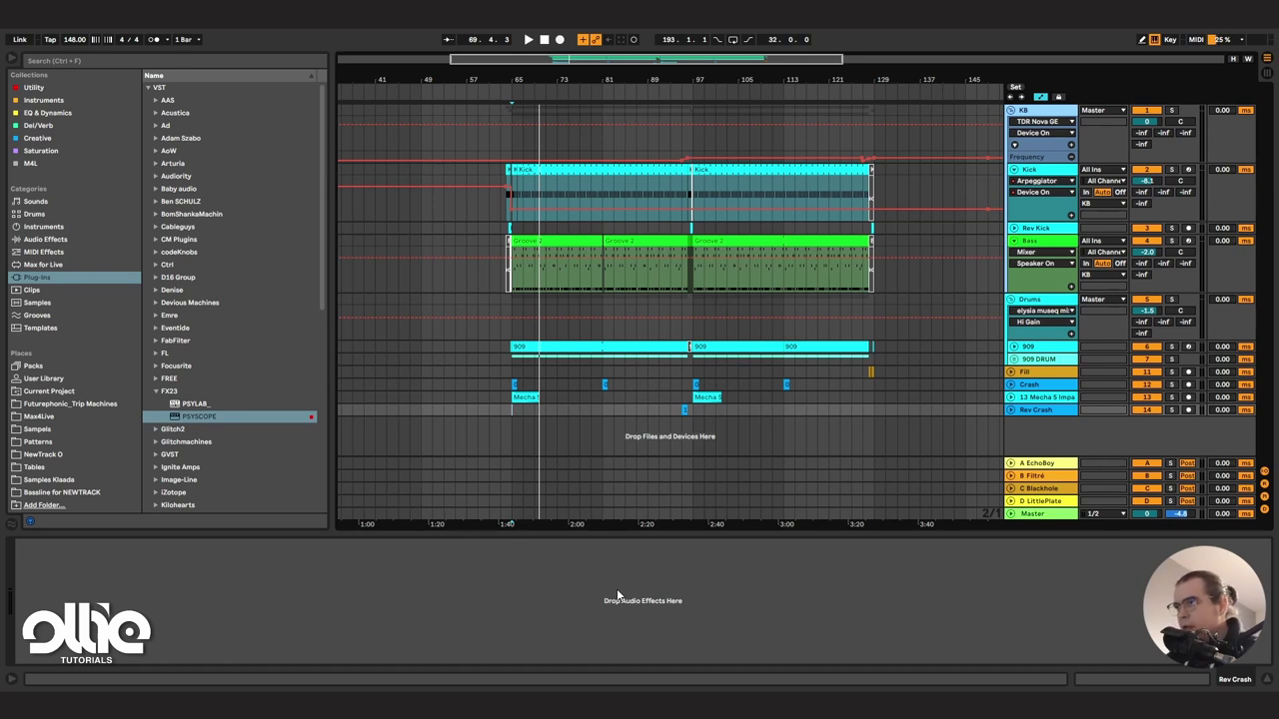
Step: Set the start point at bar 65 and play the arrangement to listen to the Bass groove
left_click(510, 437)
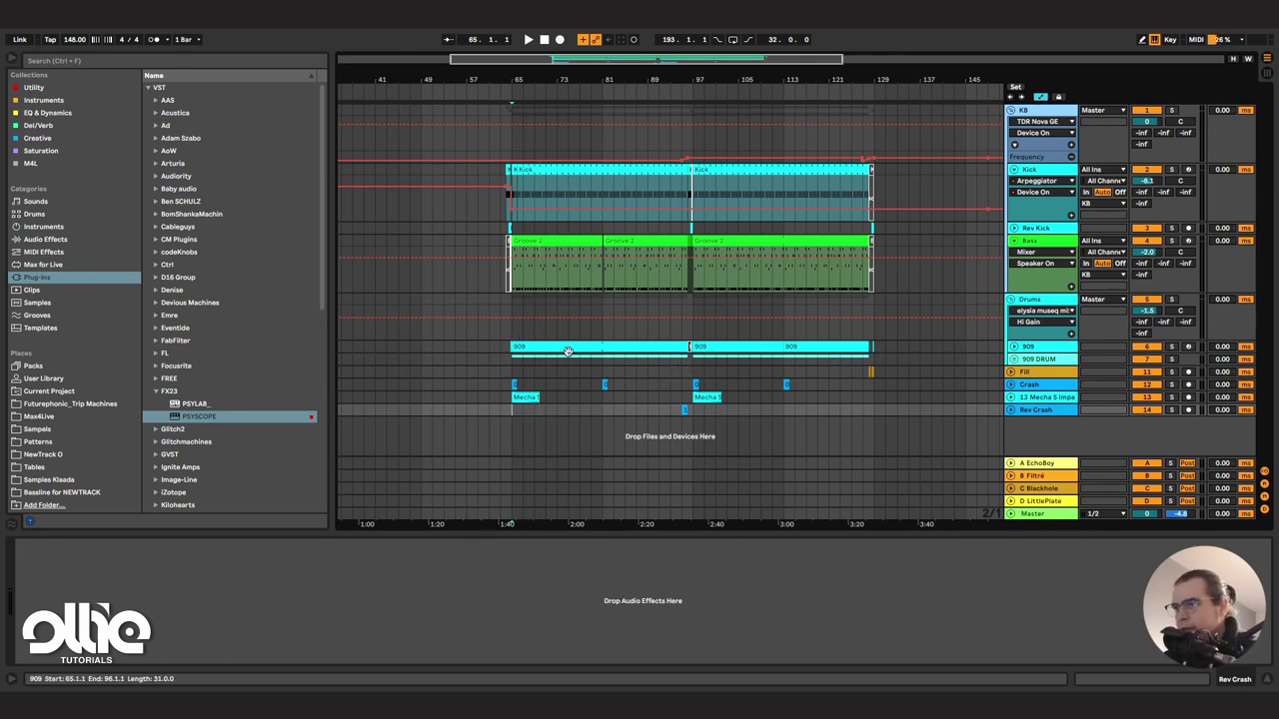
left_click(538, 241)
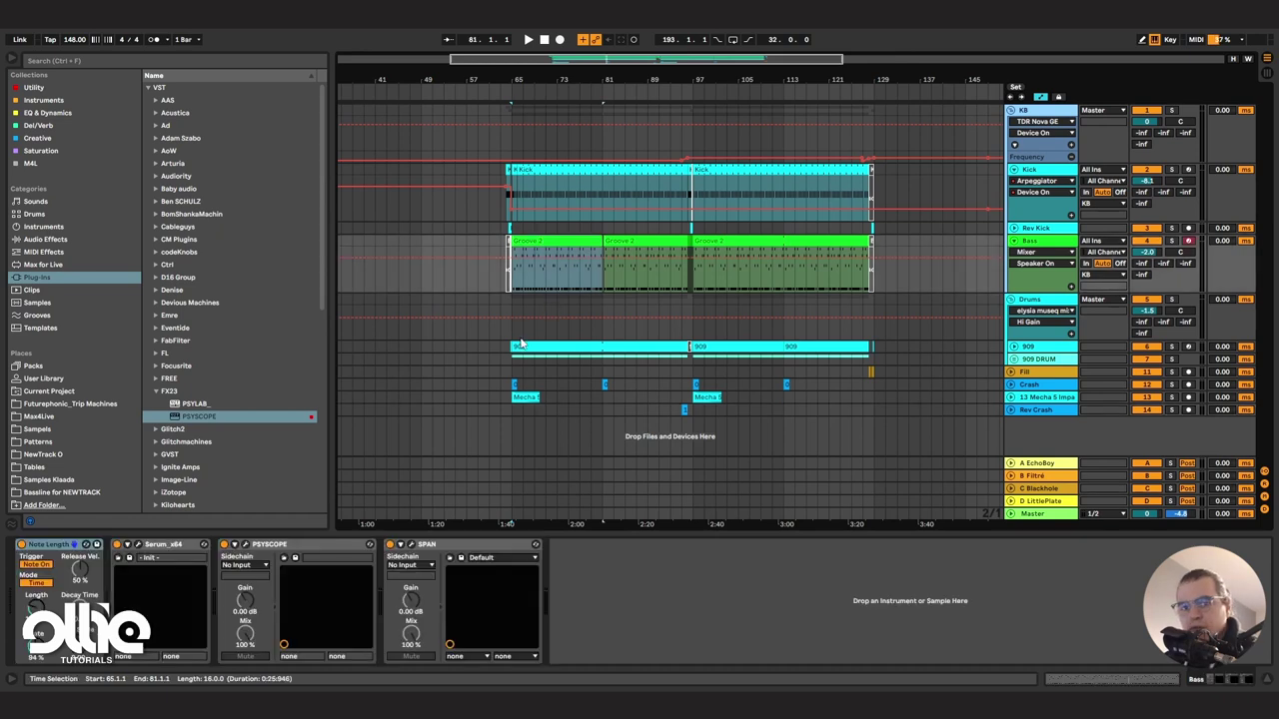
key("space")
left_click(513, 409)
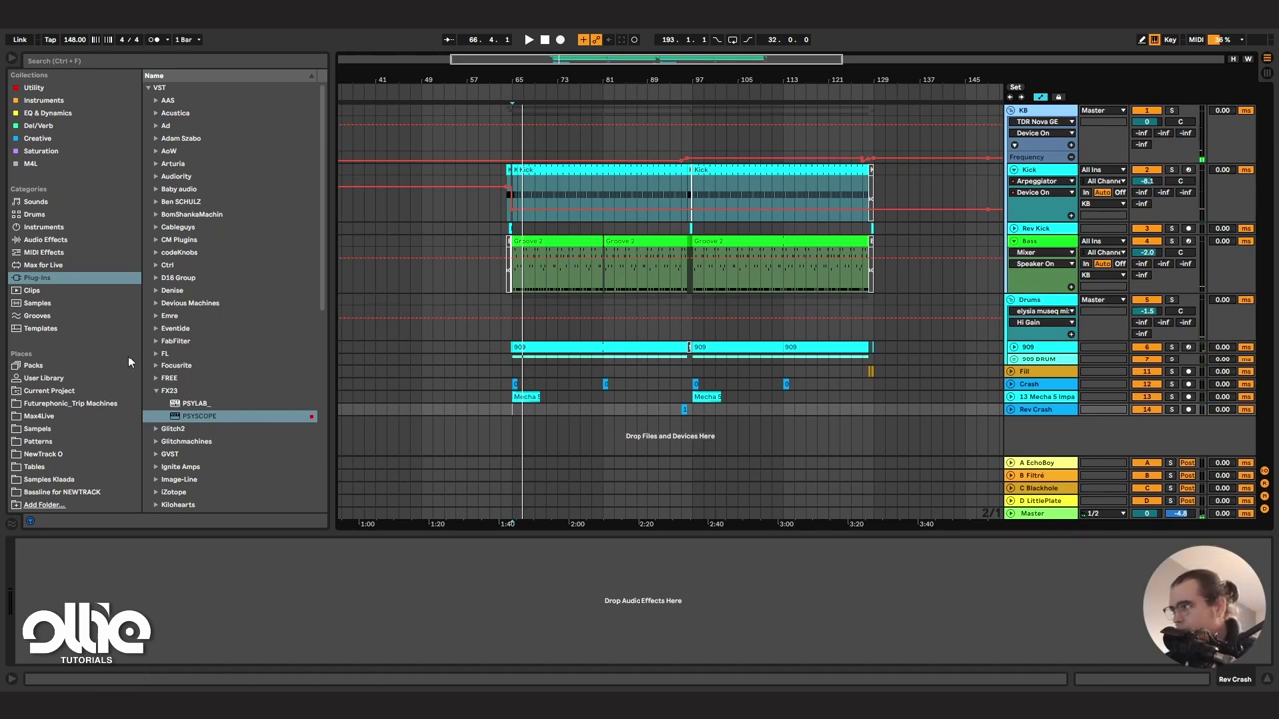
Step: Add the Analog synth on a new MIDI track and select bars 65 to 81 on it
left_click(60, 228)
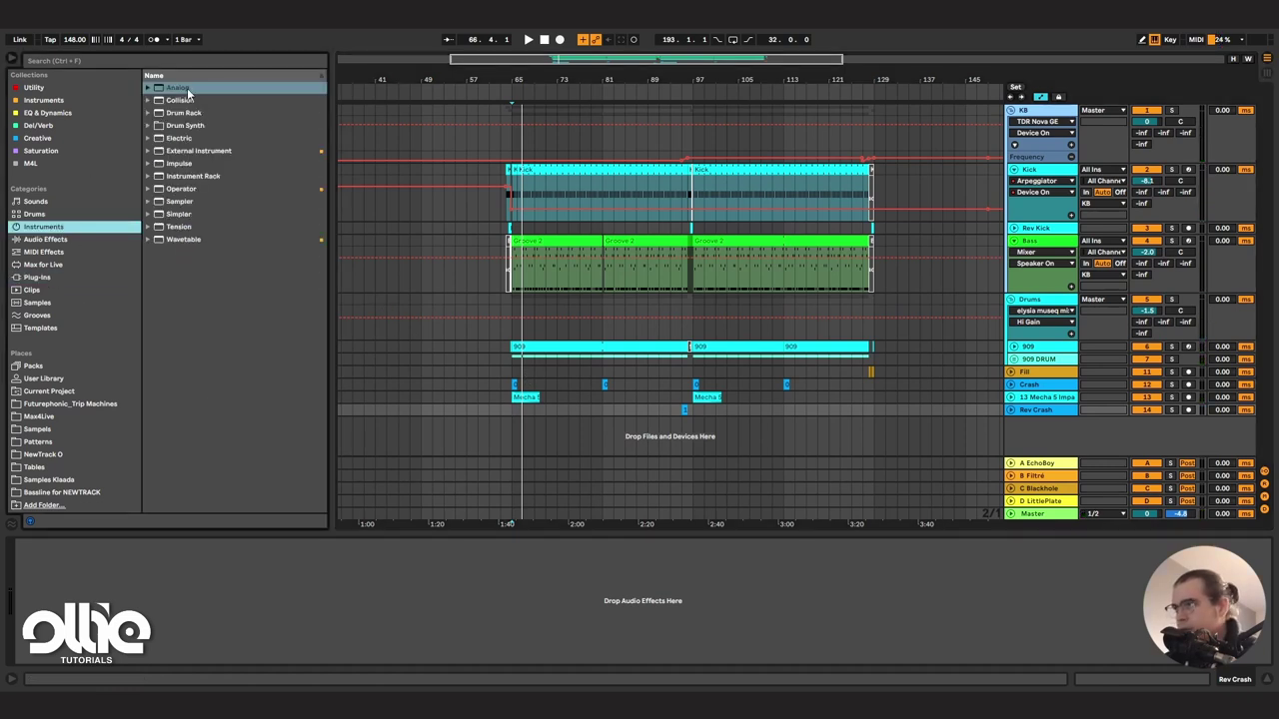
left_click_drag(188, 93, 563, 428)
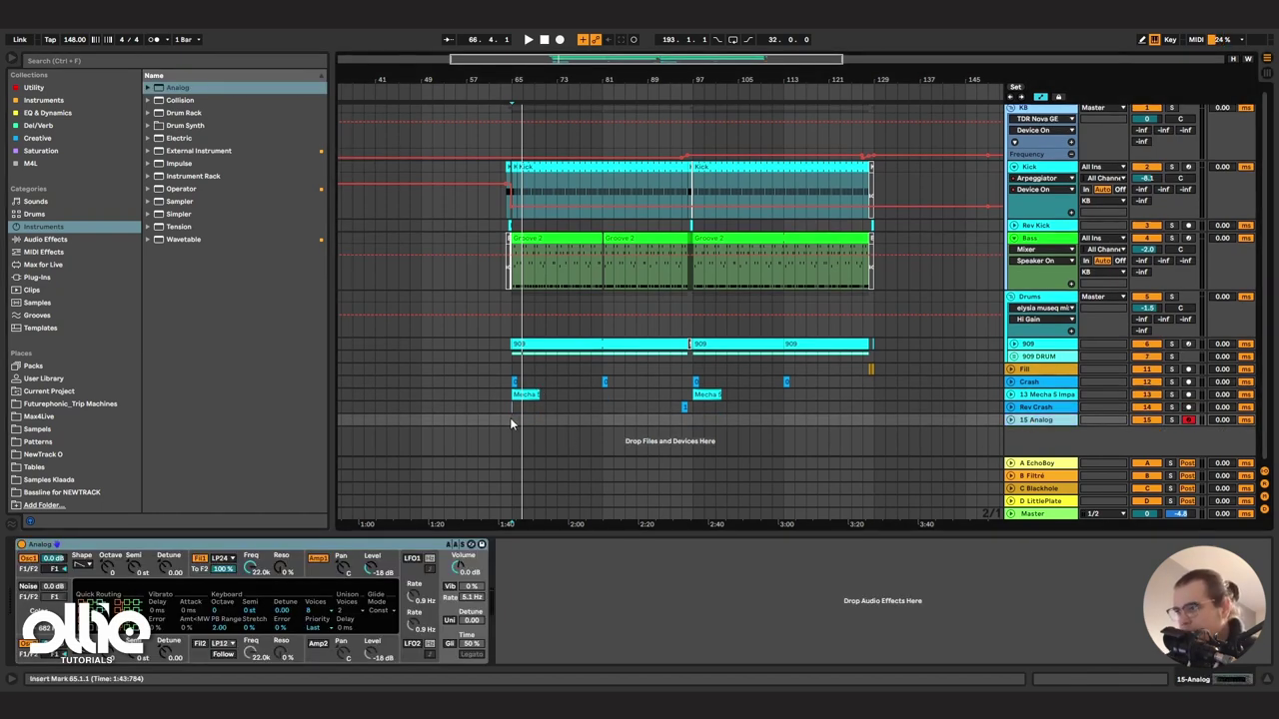
left_click_drag(510, 418, 601, 422)
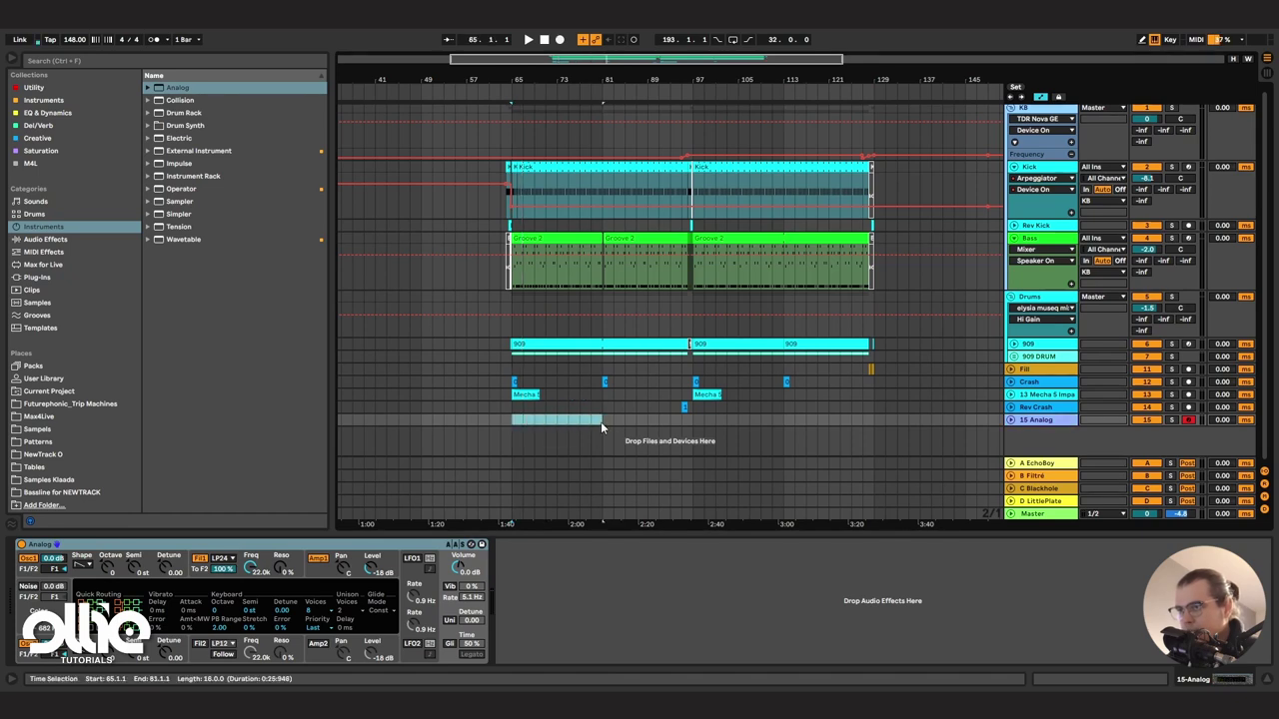
Step: Create a MIDI clip over bars 65–81 holding one legato E2 note spanning the clip
key("ctrl+shift+m")
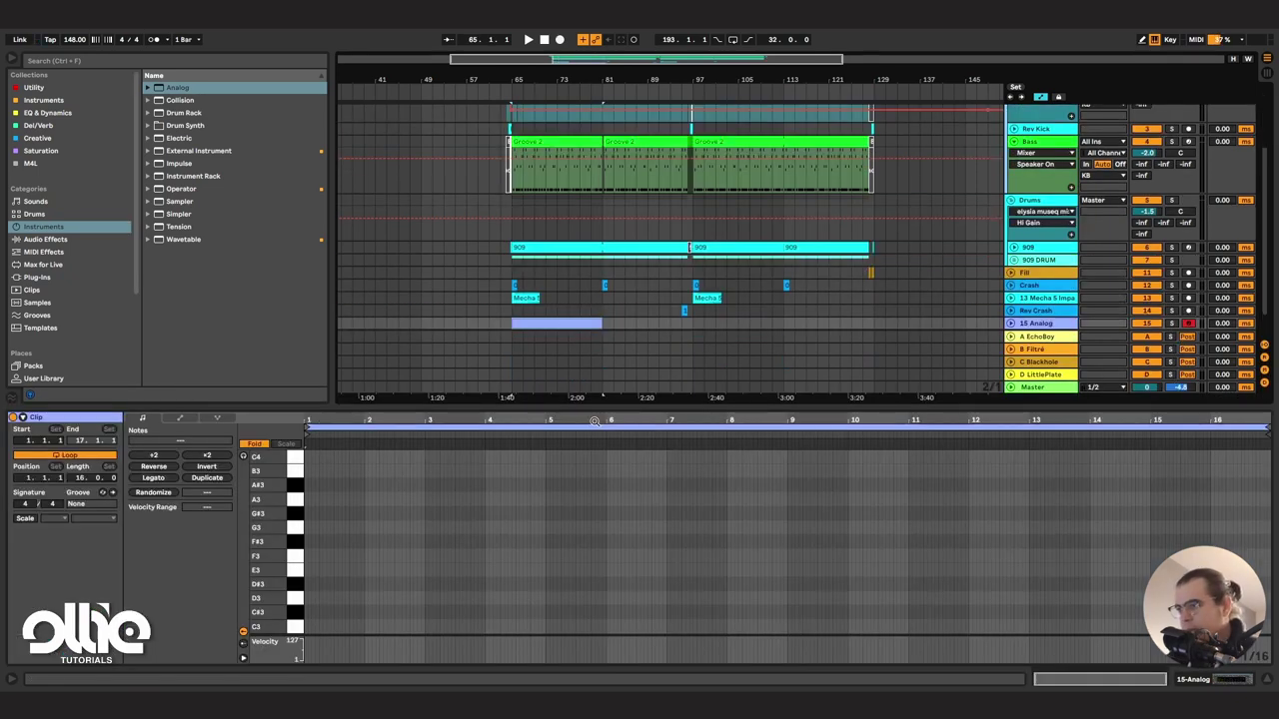
scroll(512, 570, "down", 1)
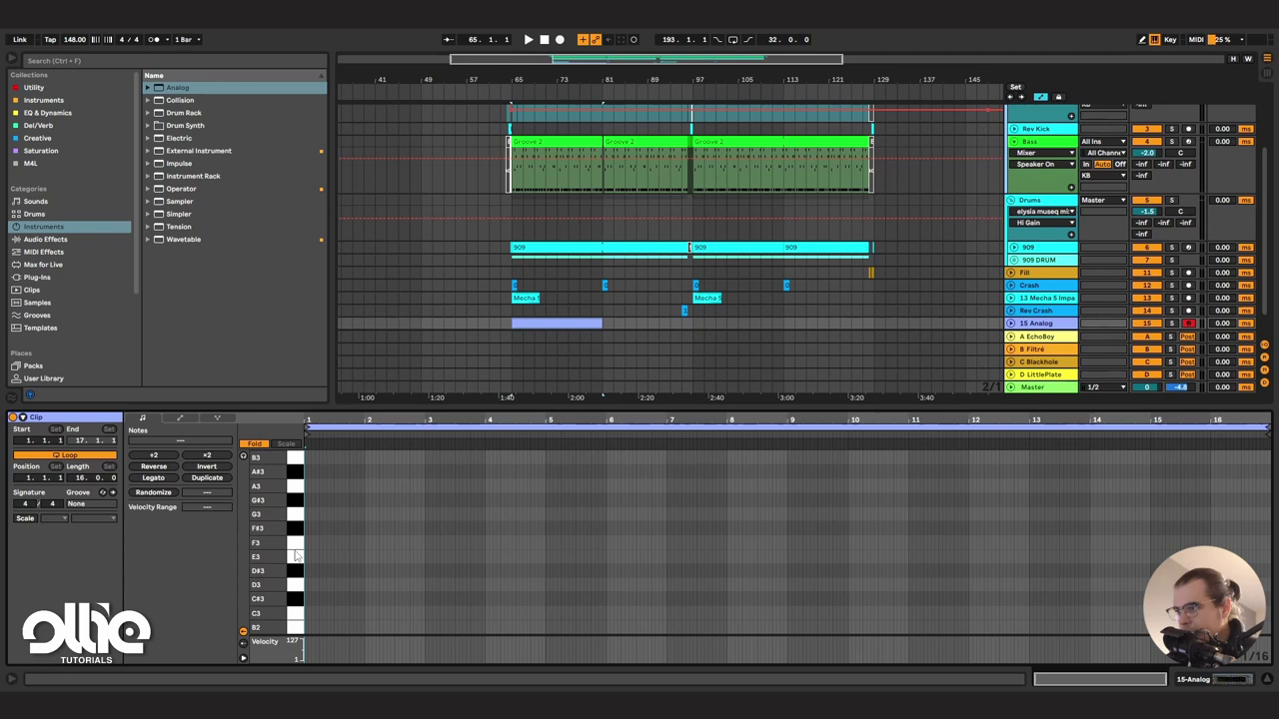
scroll(307, 543, "up", 5)
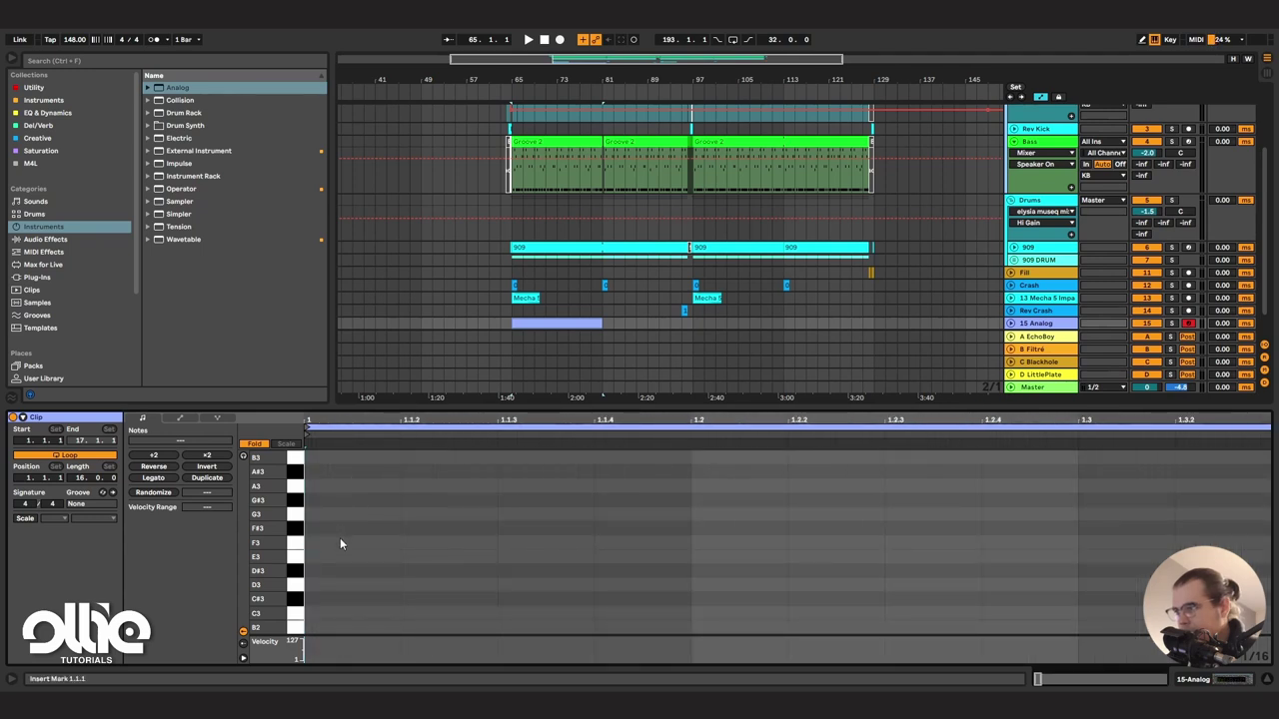
double_click(337, 557)
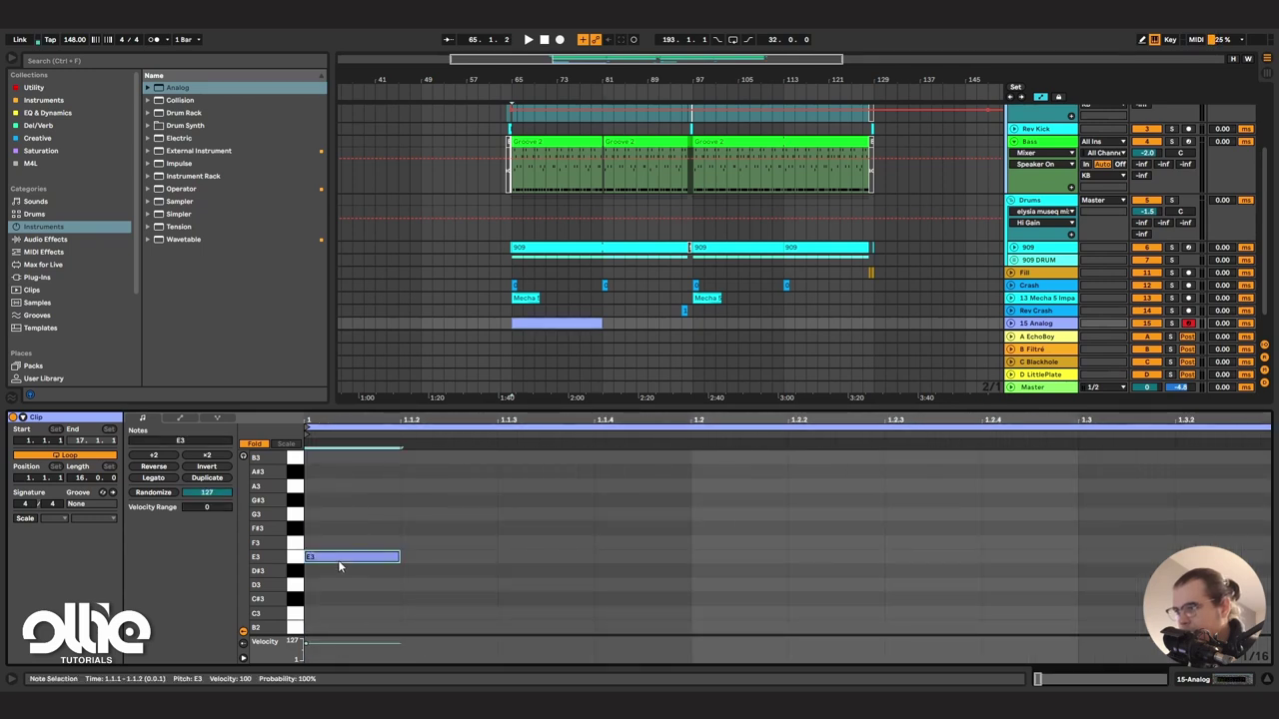
left_click(168, 477)
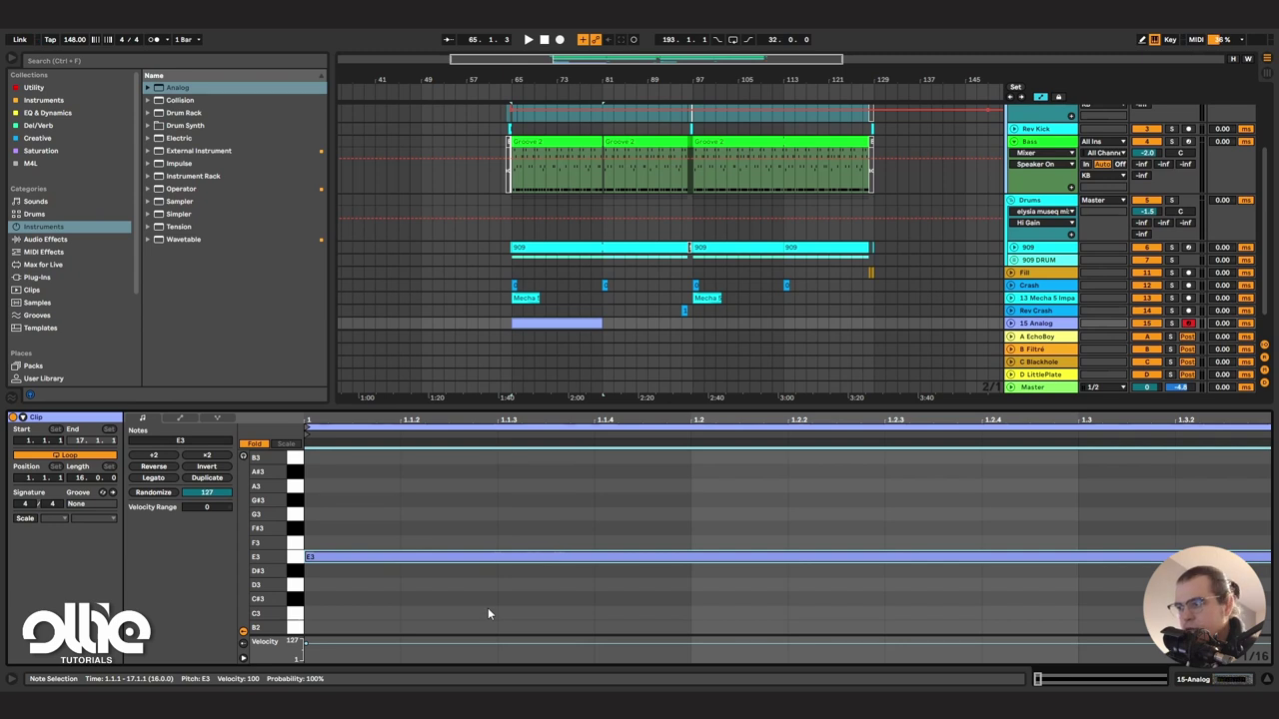
key("shift+Down")
Step: Fit the clip in view, enlarge the arrangement and show the Analog device
key("z")
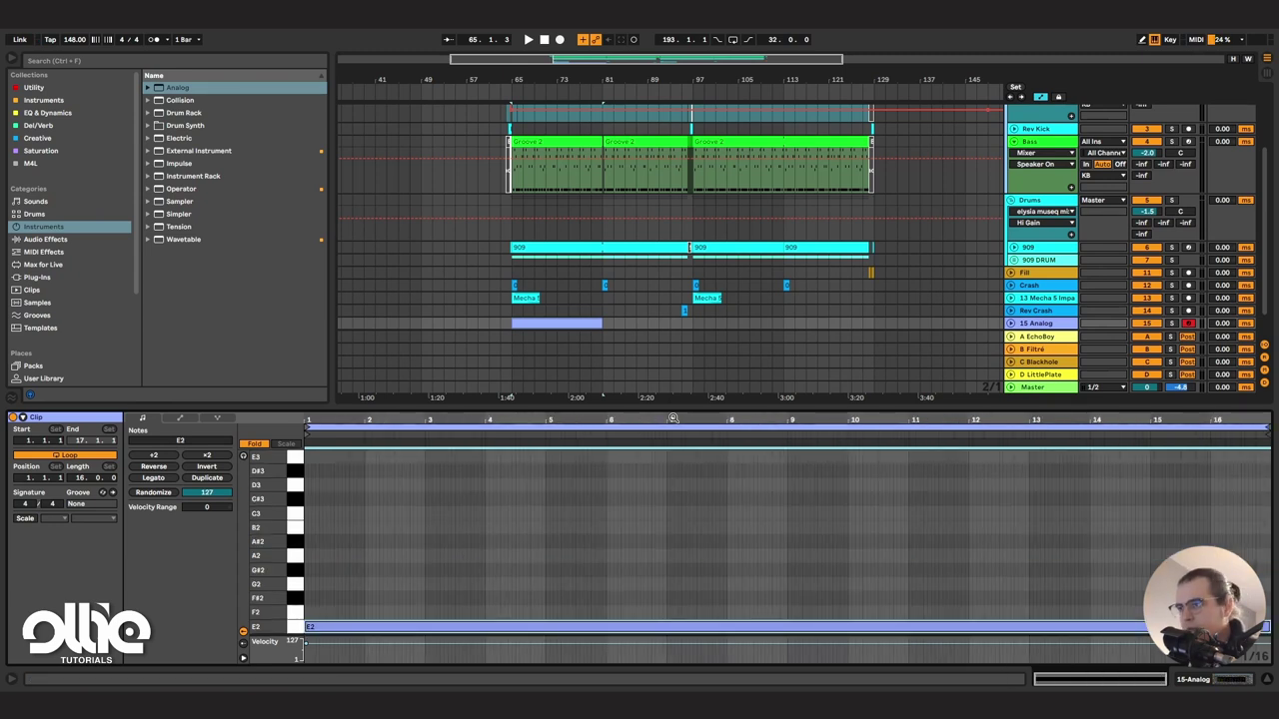
left_click_drag(674, 420, 673, 463)
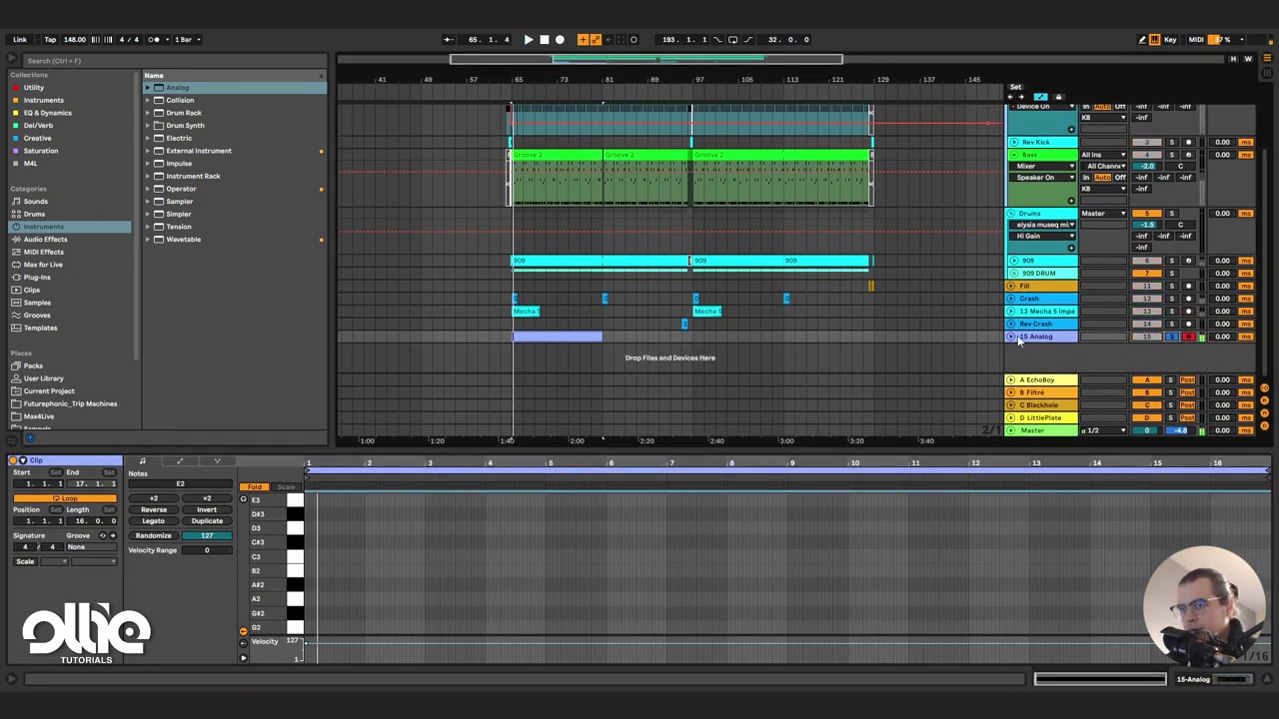
left_click(1010, 336)
left_click(1035, 337)
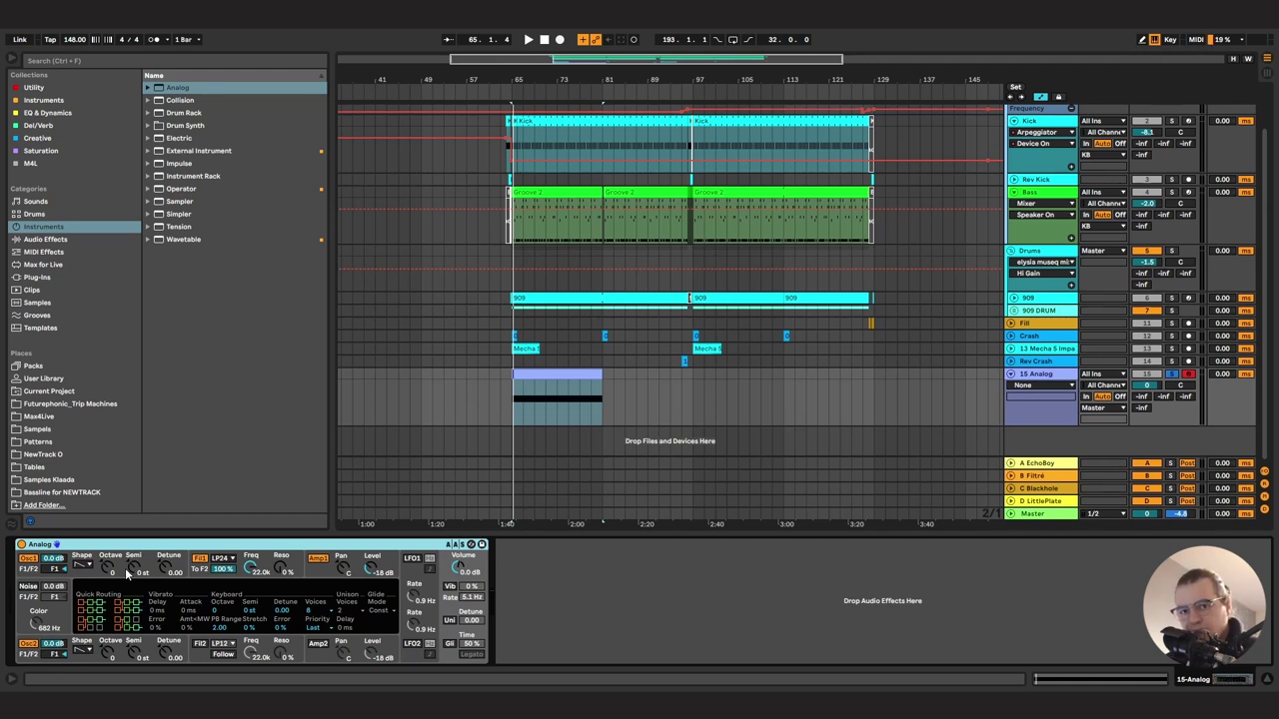
Step: Cycle Analog's display through the Fil1, Amp and Osc1 sections, ending on the filter envelope
left_click(186, 561)
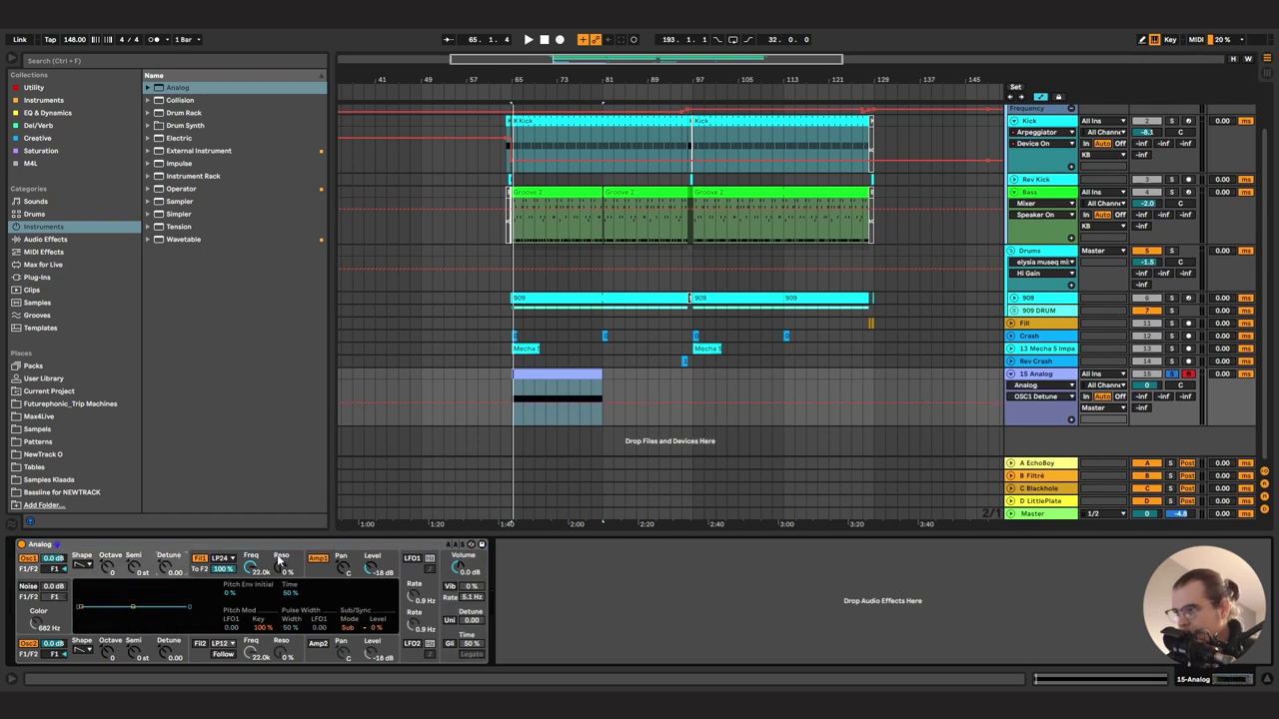
left_click(365, 556)
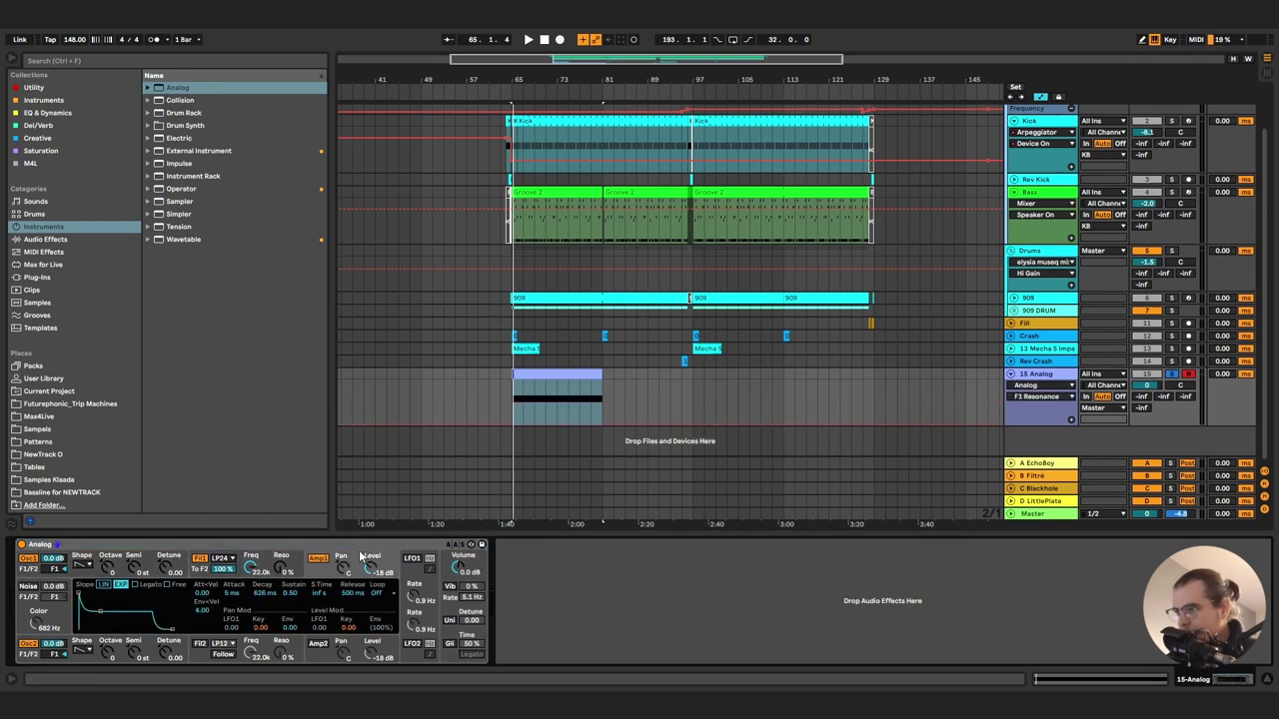
left_click(180, 556)
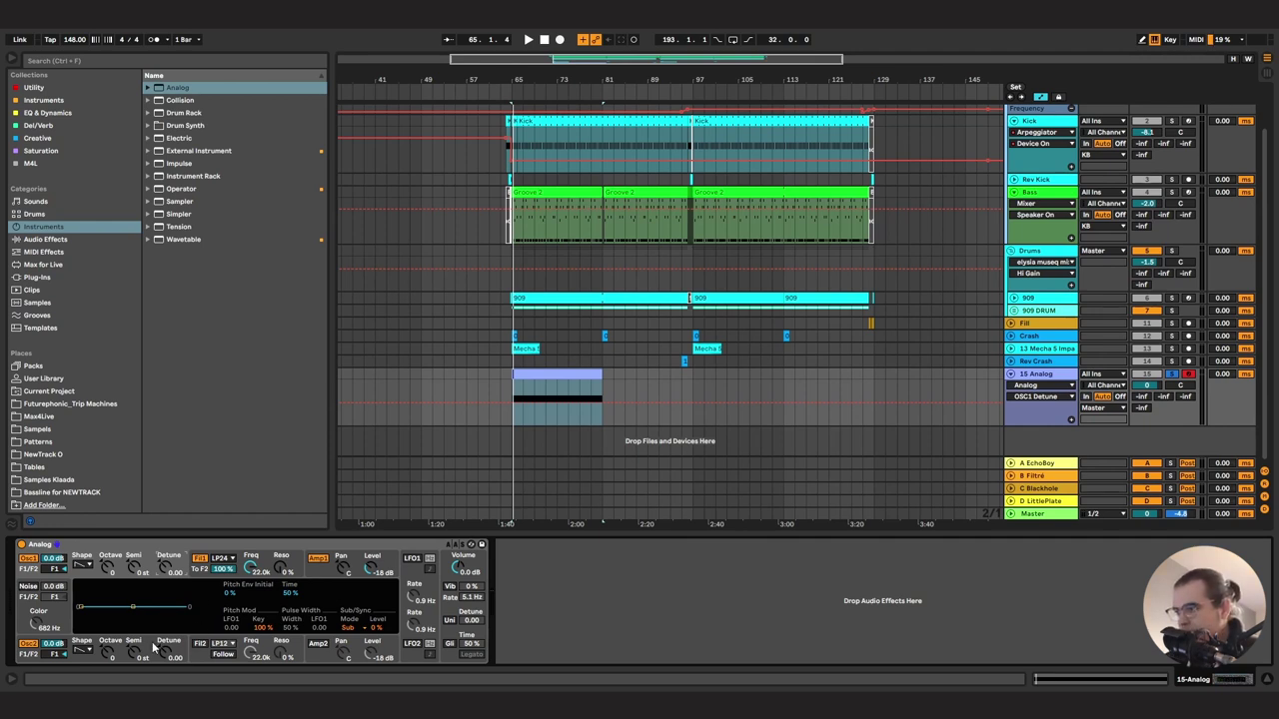
left_click(265, 560)
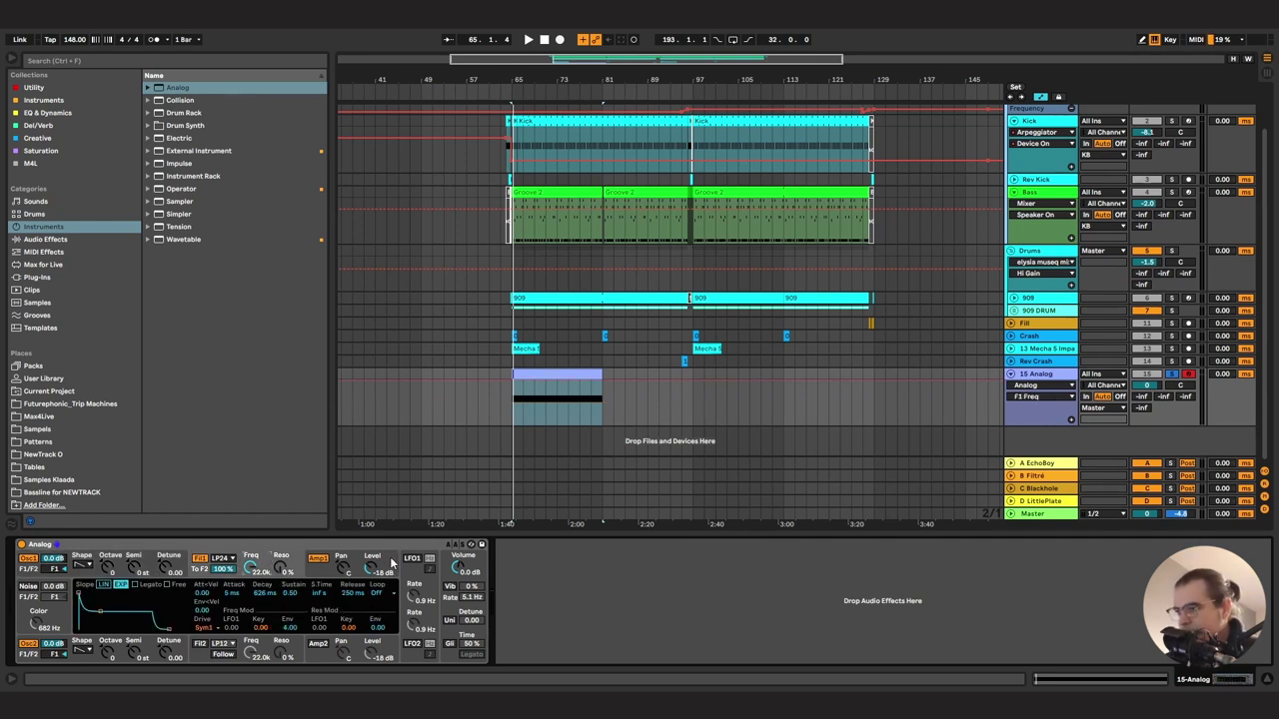
Step: Adjust the amp envelope sustain, shorten its release to 5 ms and set Env<Vel to 0
left_click(383, 562)
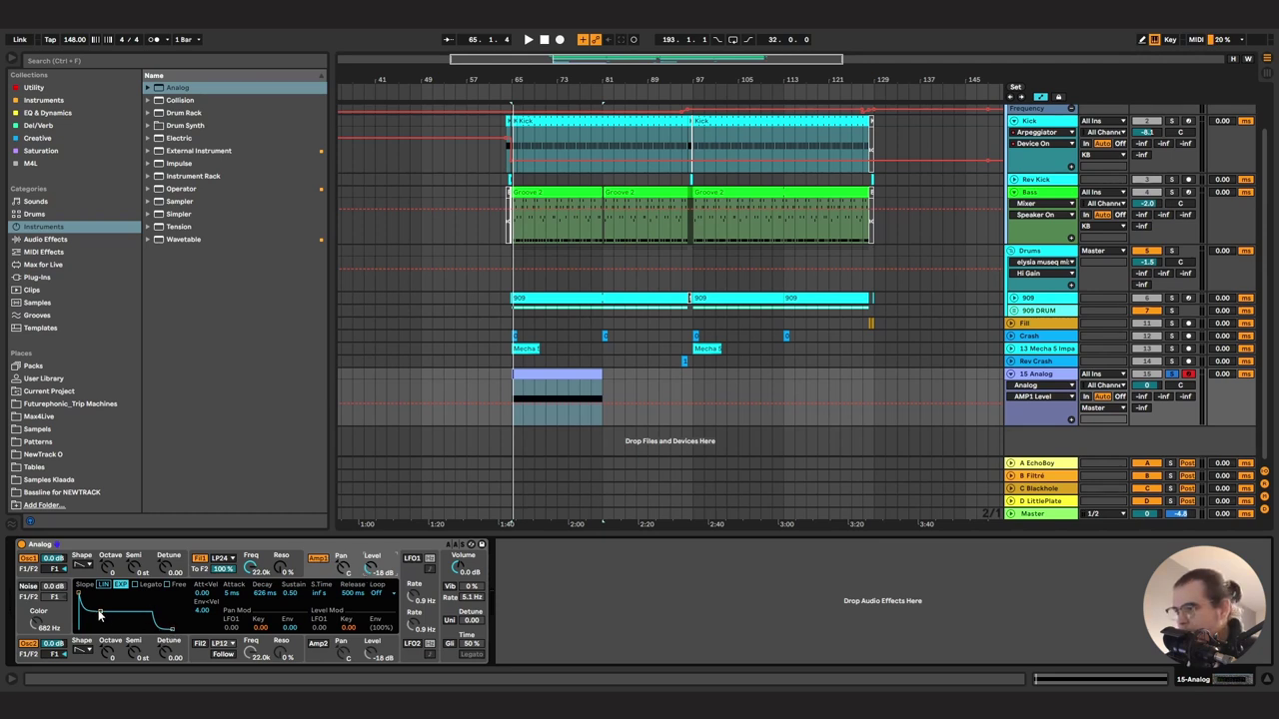
left_click_drag(101, 611, 88, 591)
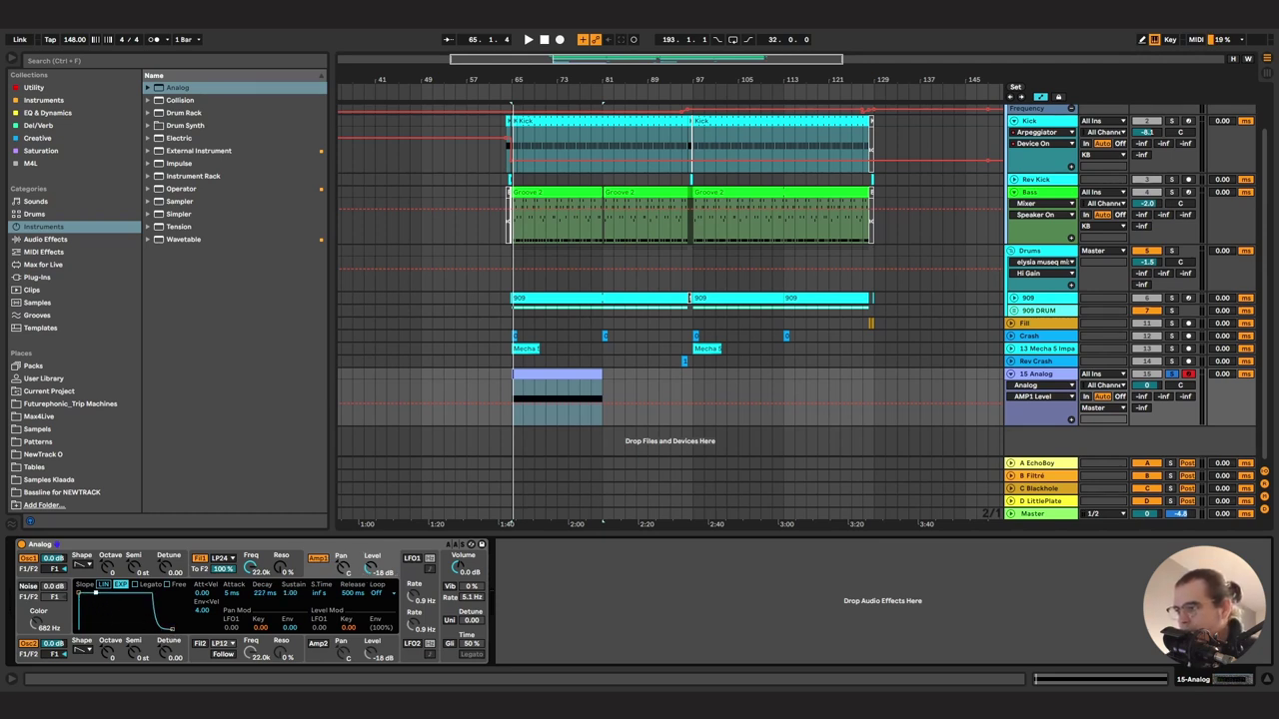
left_click_drag(172, 630, 152, 631)
left_click(205, 610)
key("Delete")
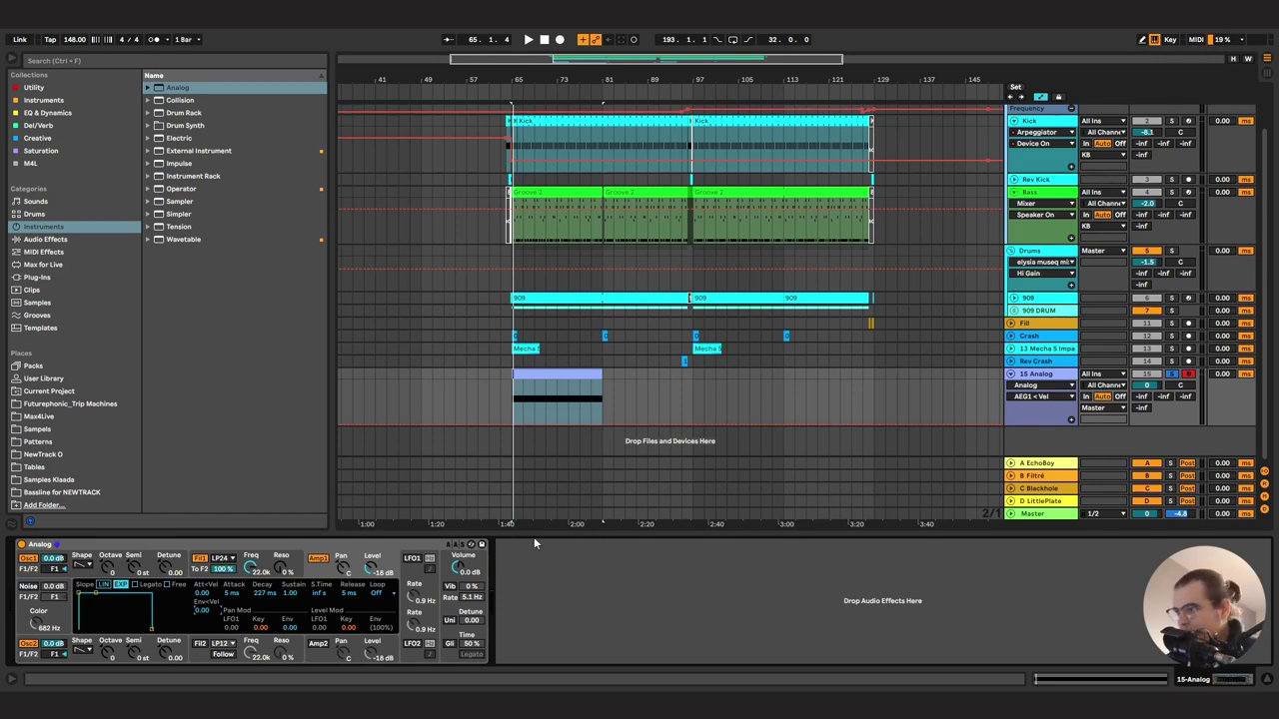
Step: Play the Analog clip and drop oscillator 1 down an octave
left_click(557, 394)
key("space")
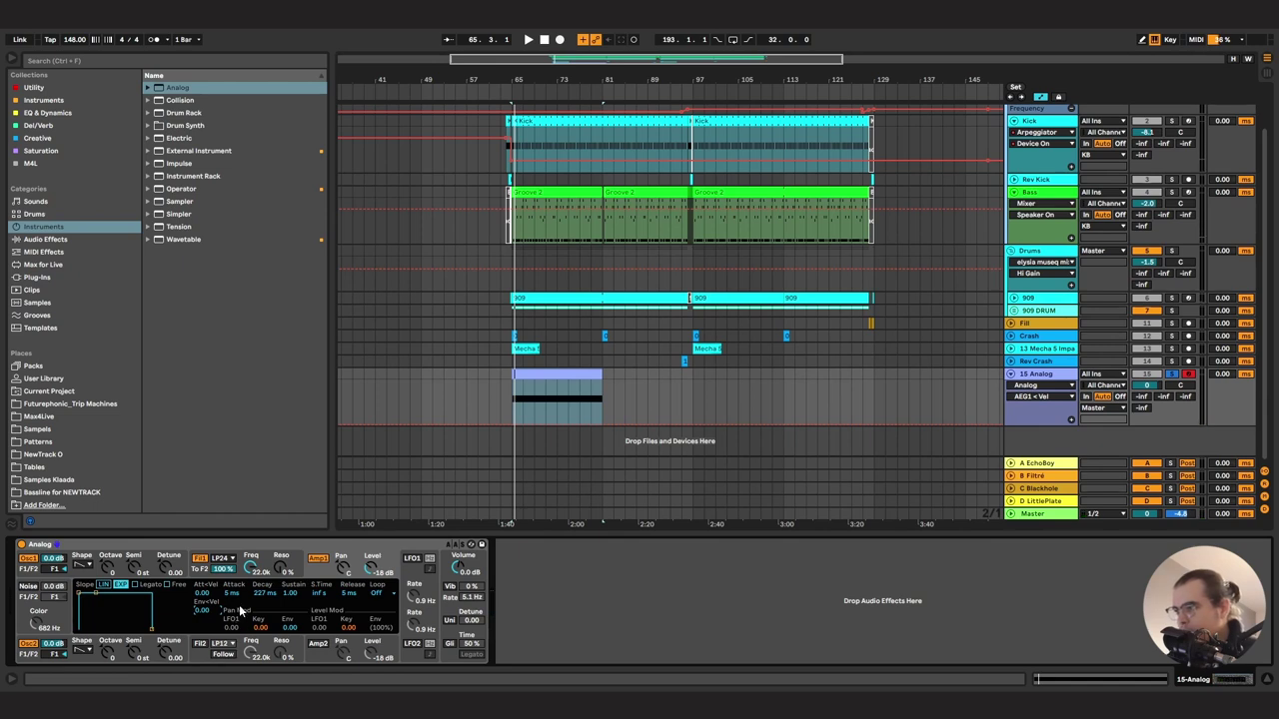
left_click(109, 572)
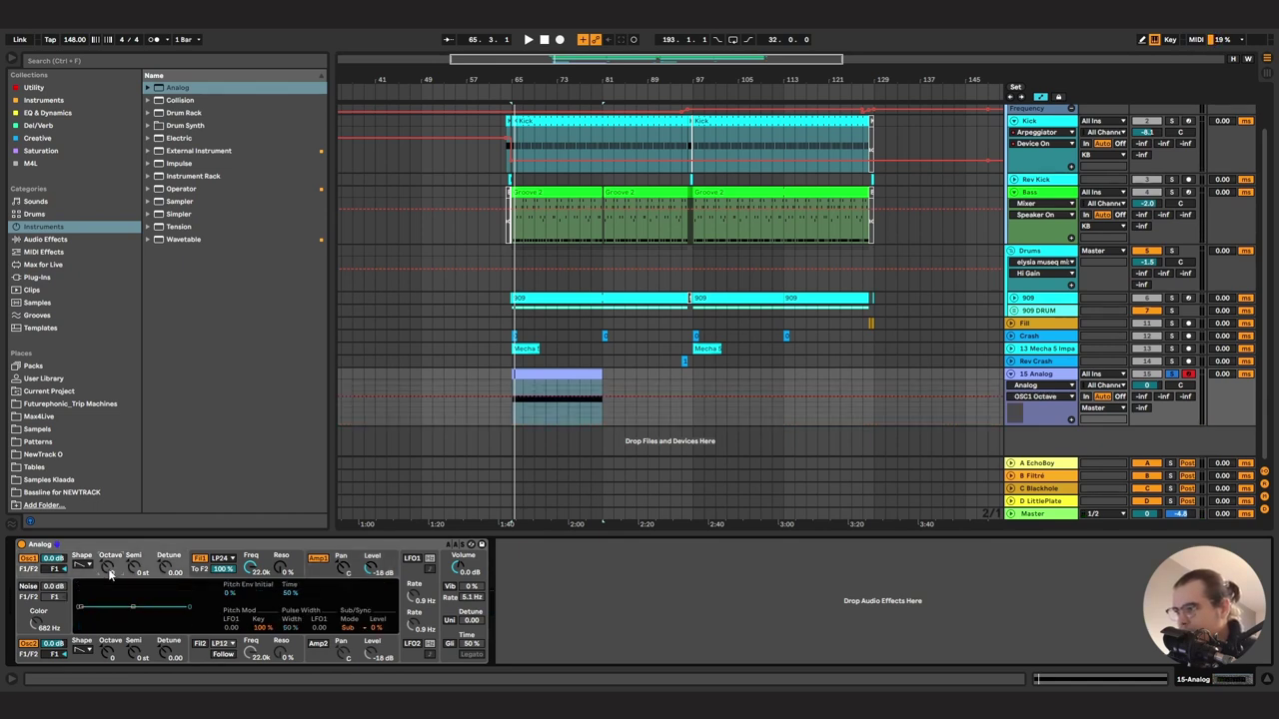
left_click_drag(110, 574, 110, 600)
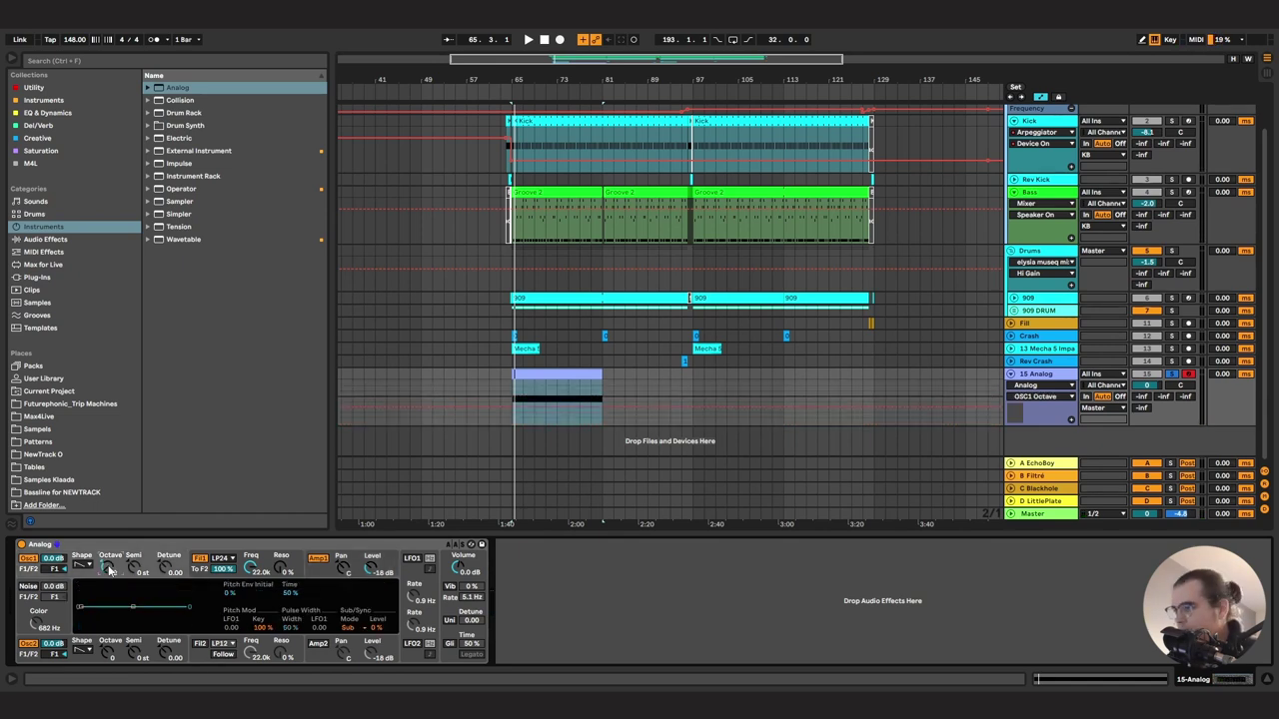
Step: Switch off oscillator 2 and raise Amp 1's level to about -7.4 dB
key("space")
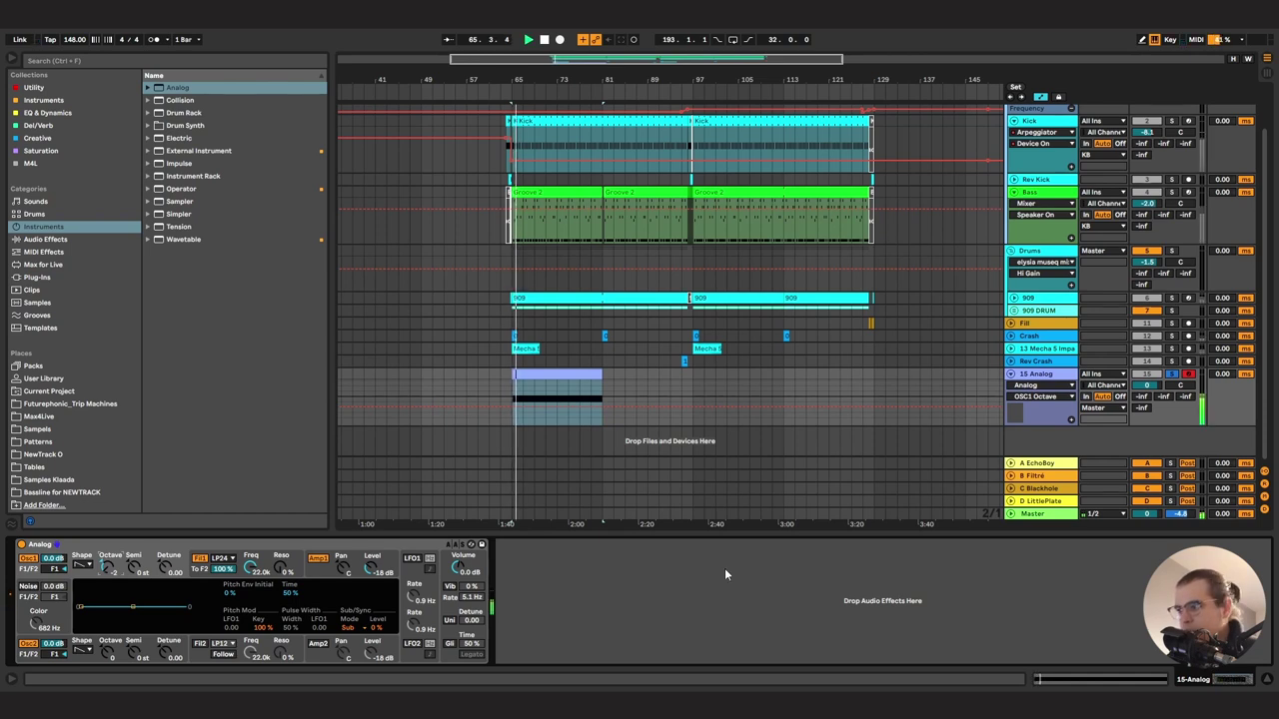
left_click(29, 646)
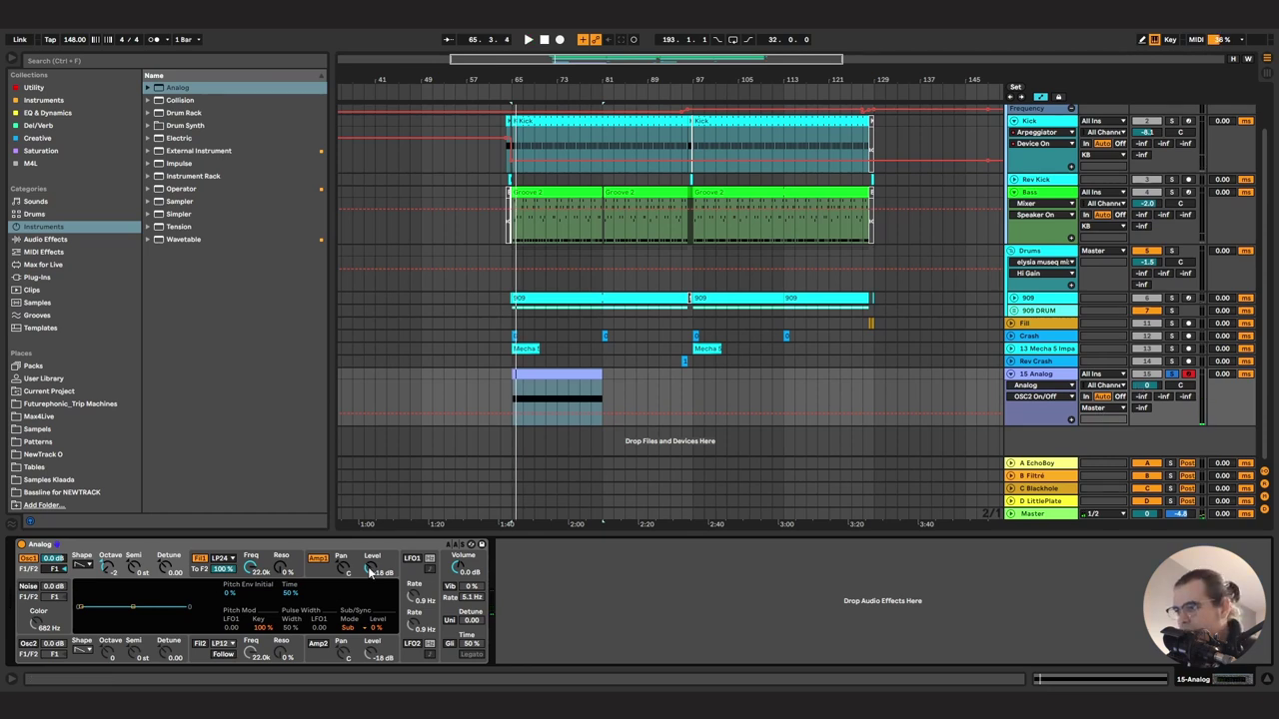
left_click_drag(369, 571, 368, 548)
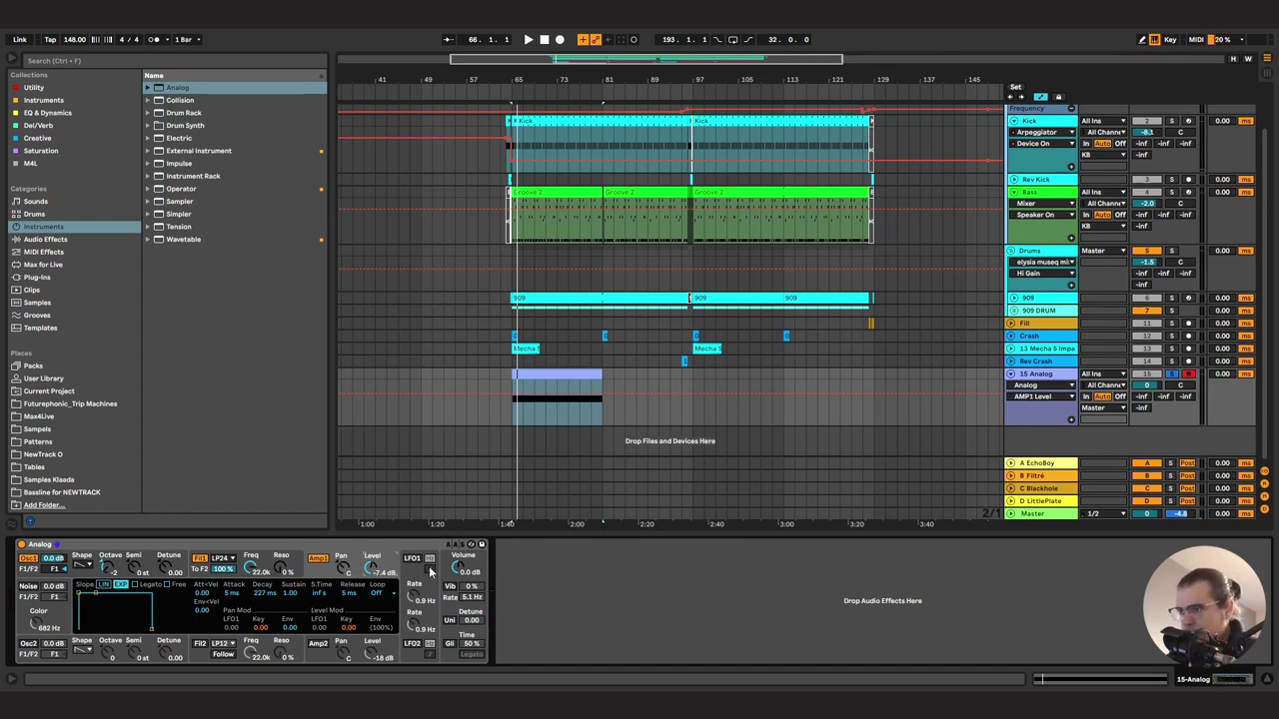
Step: Sync LFO1 to the song tempo at a 1/2 rate
left_click(429, 570)
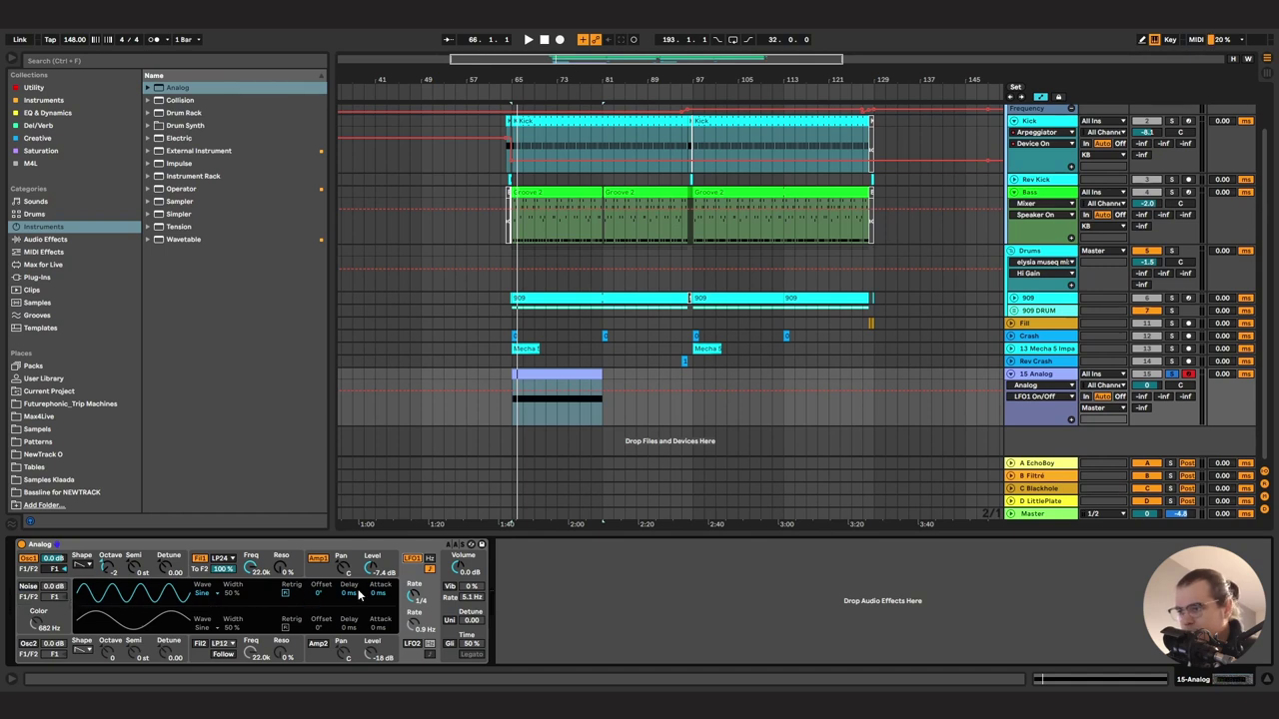
left_click(414, 598)
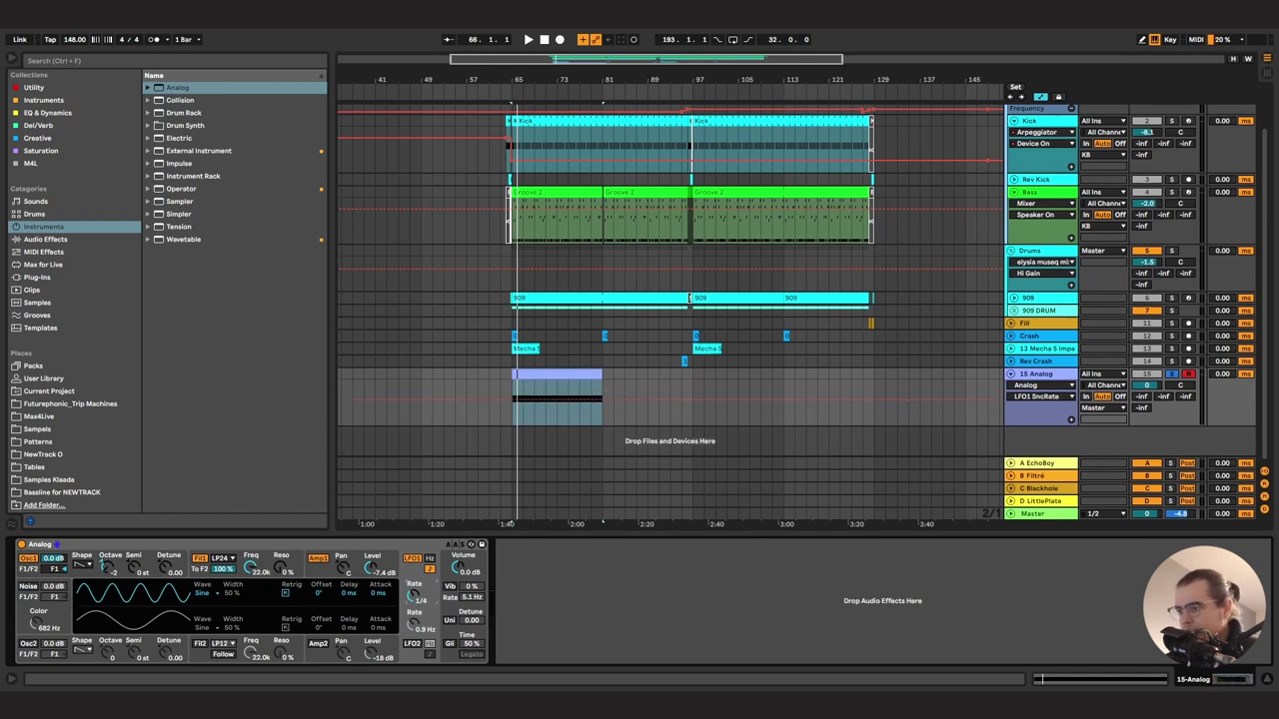
left_click_drag(414, 598, 414, 609)
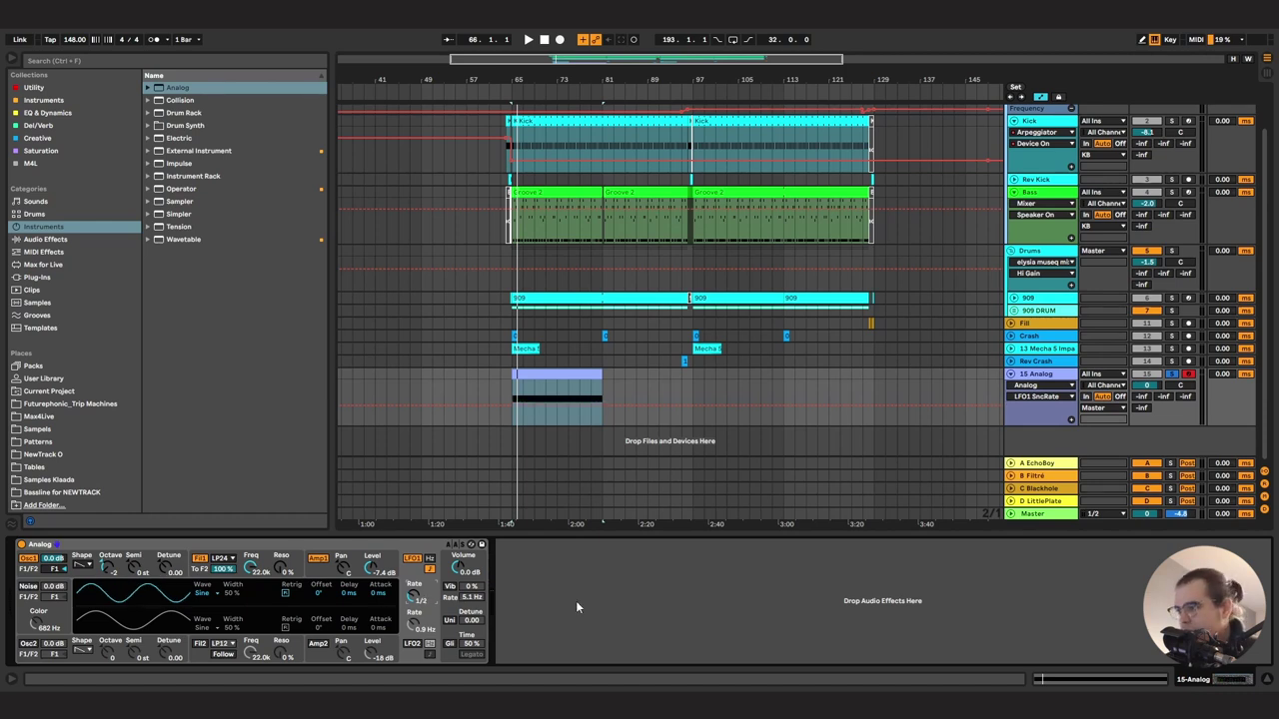
Step: Route LFO1 to oscillator 1's pitch at amount 1.00 and play to hear the wobble
left_click(143, 560)
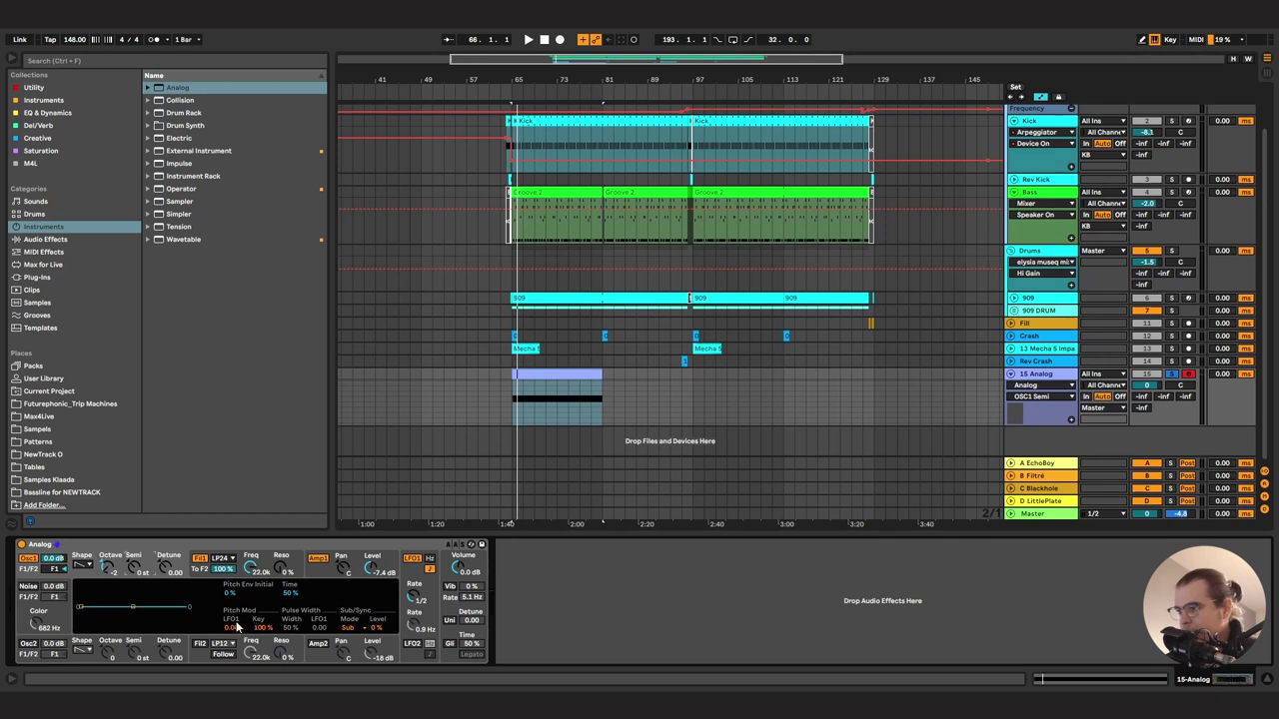
left_click_drag(235, 632, 234, 629)
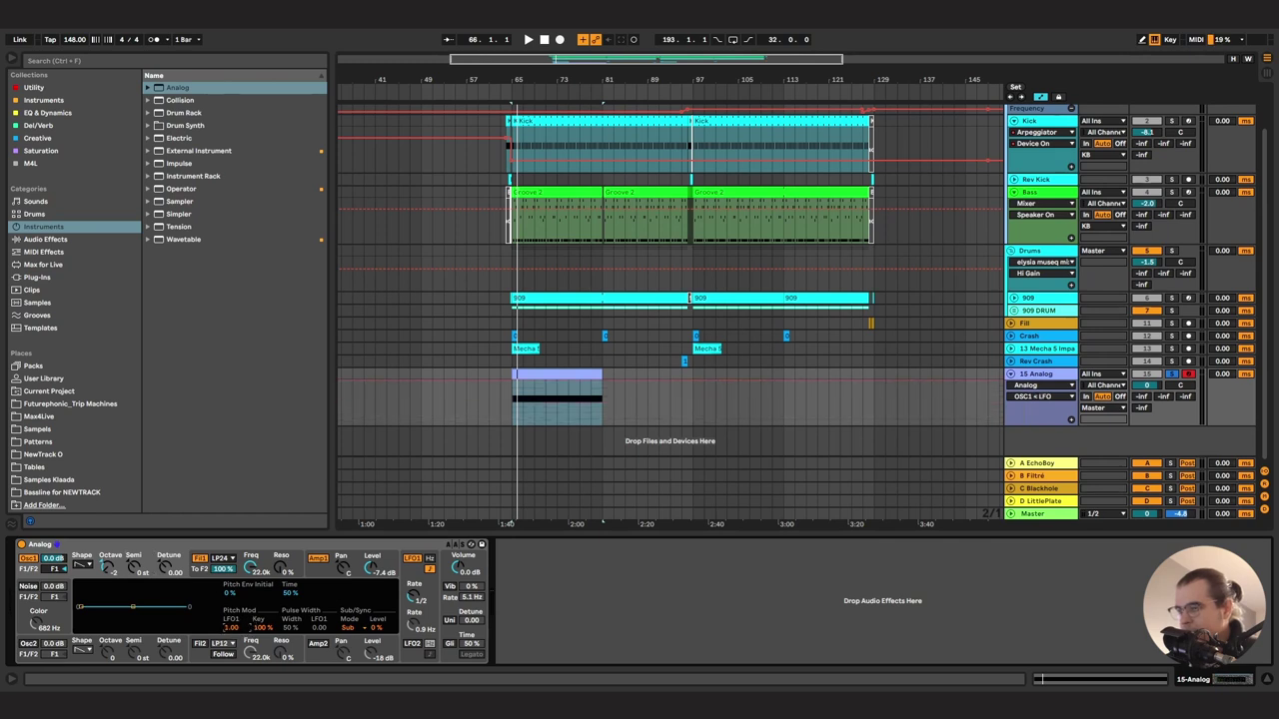
key("space")
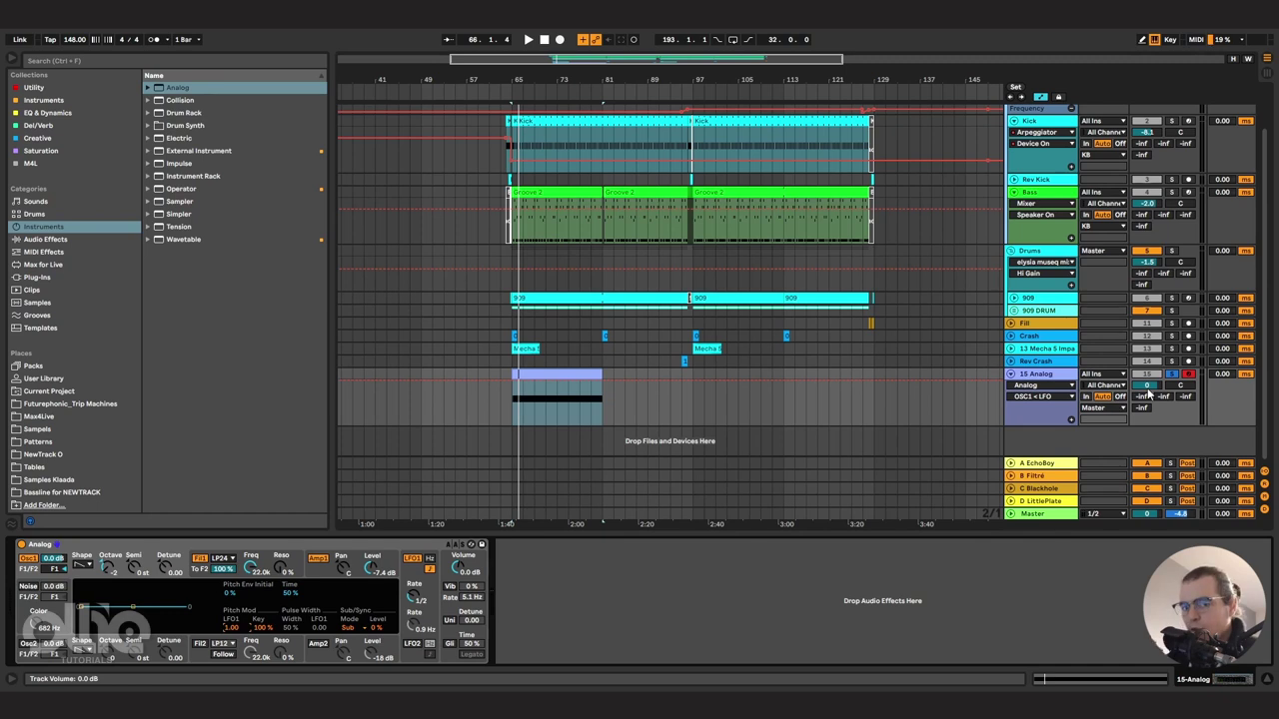
Step: Make Filter 1 a BP12 band-pass at 35% resonance, cutoff near 750 Hz, auditioning during playback
left_click(267, 560)
left_click(225, 560)
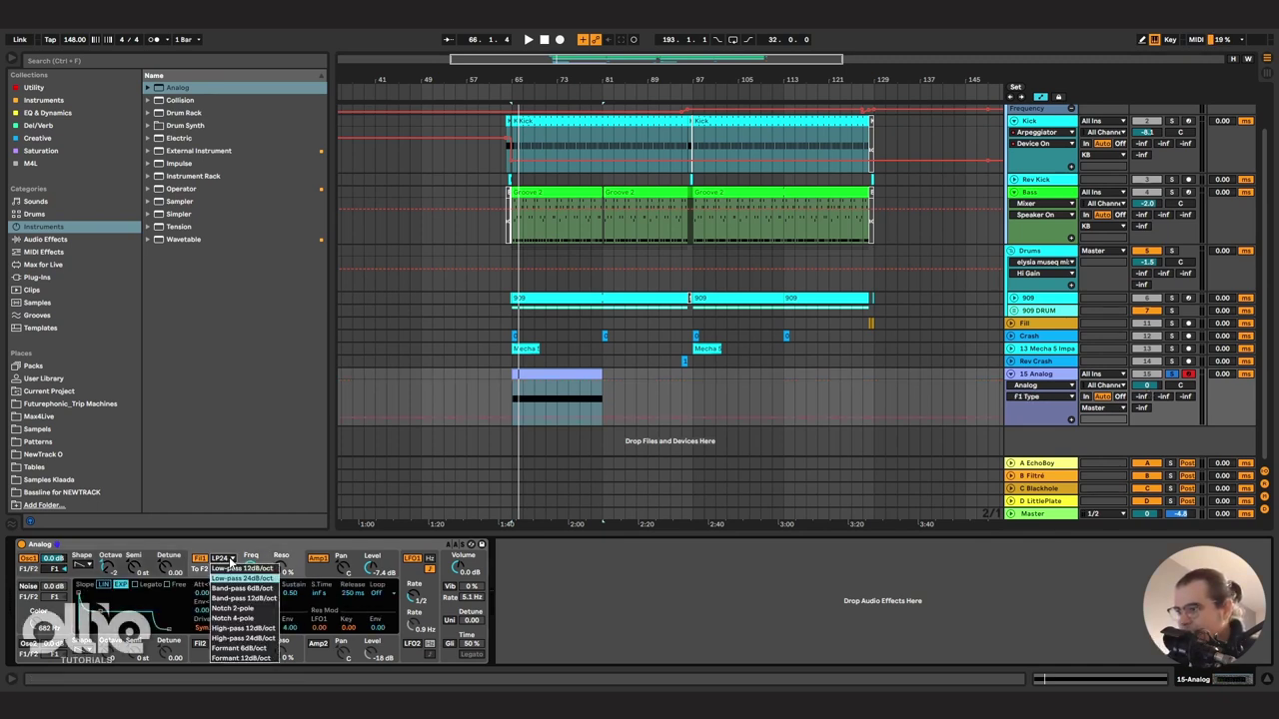
left_click(261, 600)
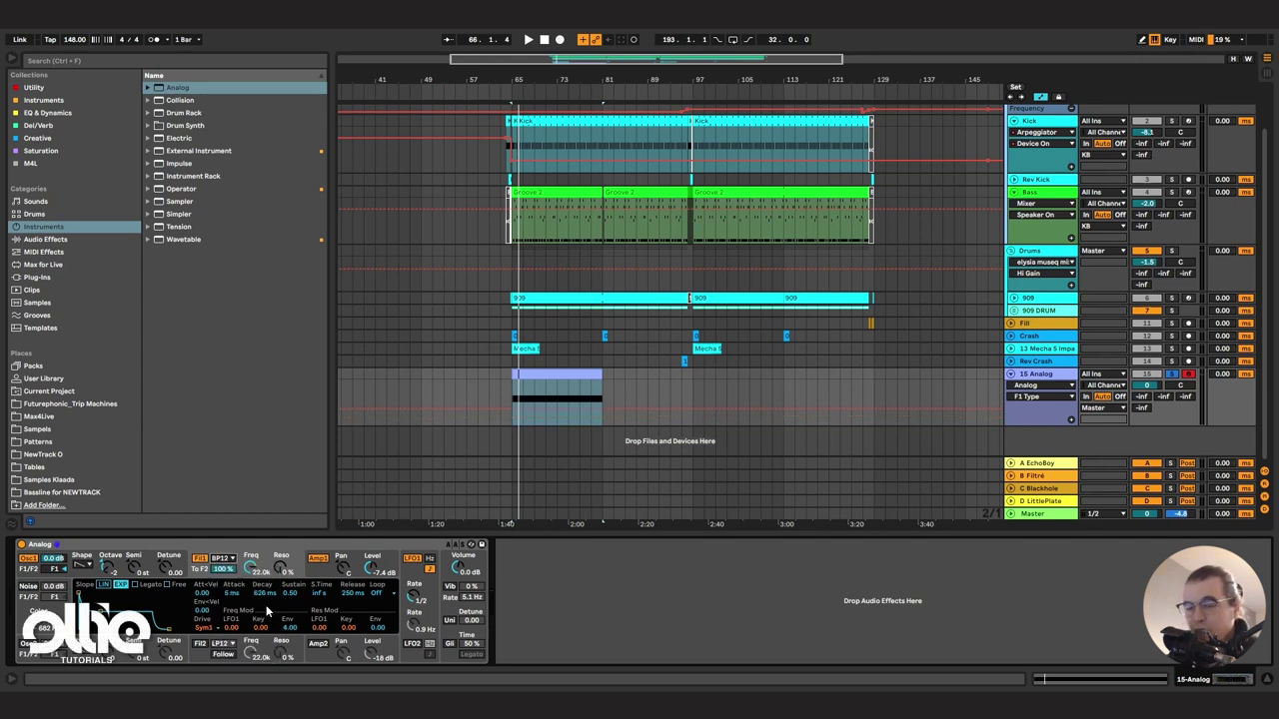
left_click(281, 570)
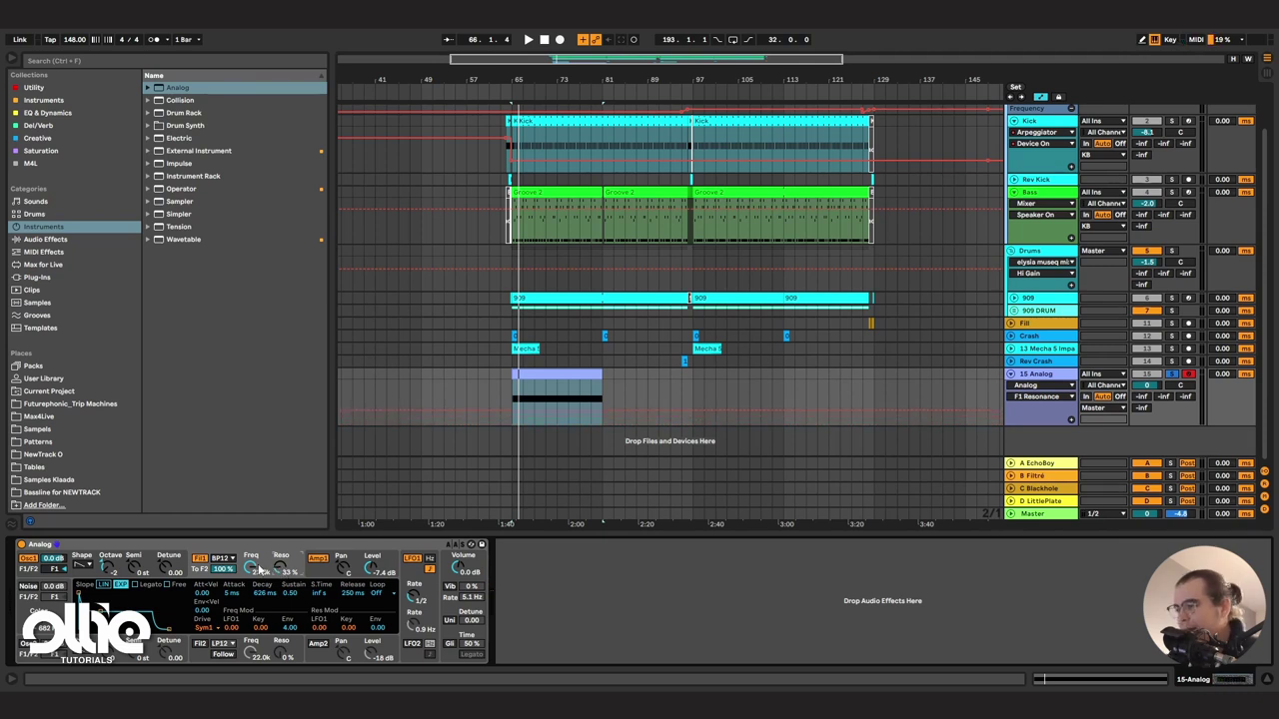
key("space")
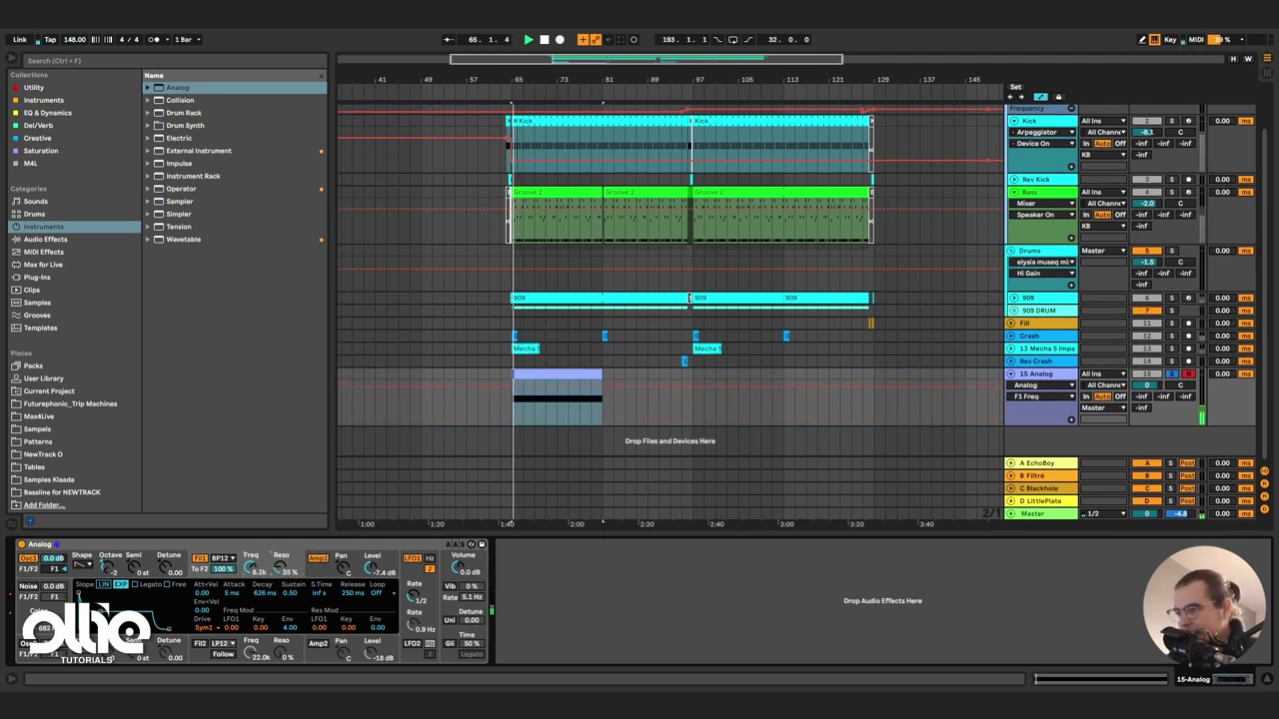
left_click(252, 568)
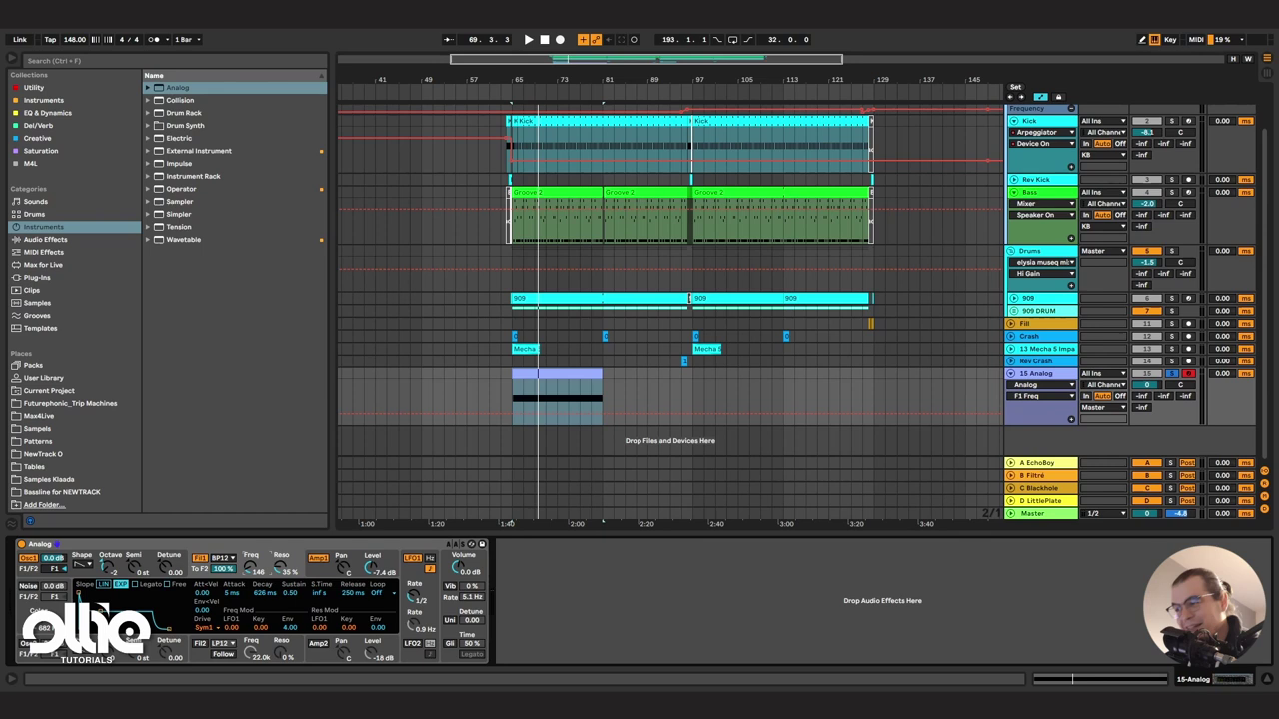
key("space")
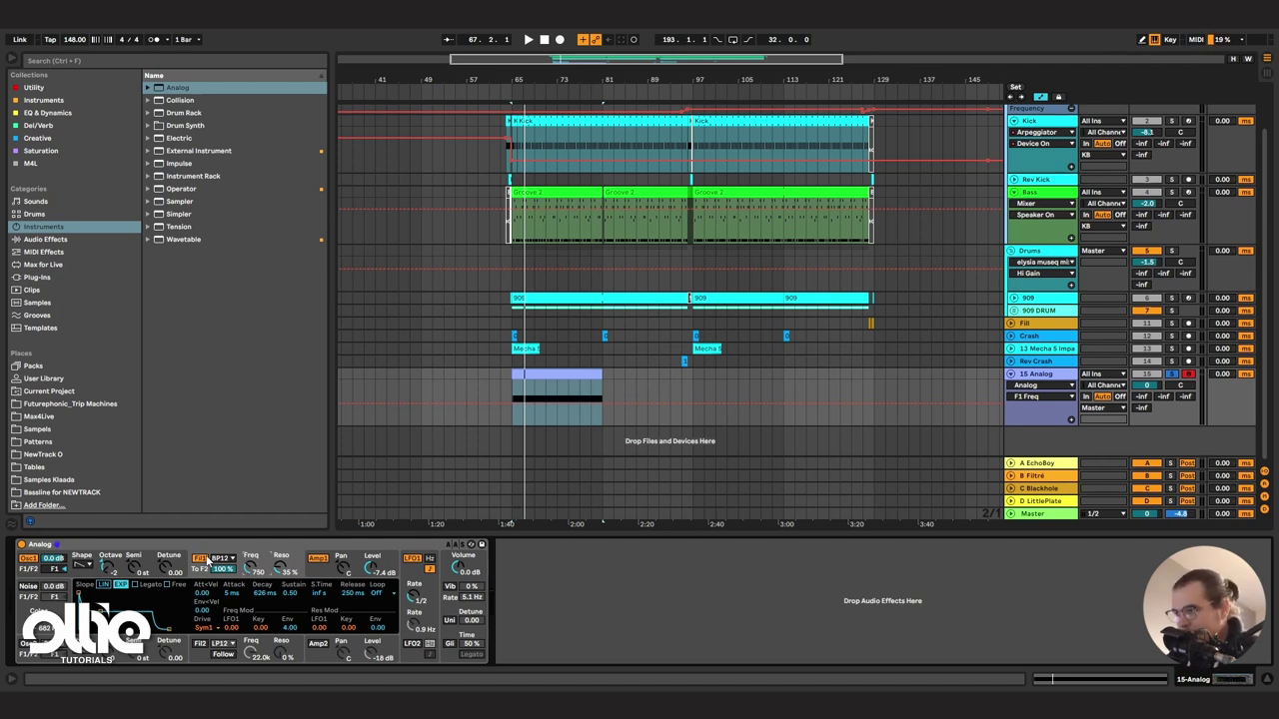
Step: Switch LFO1 to a free Hz rate and record its speed automation during playback
left_click(424, 586)
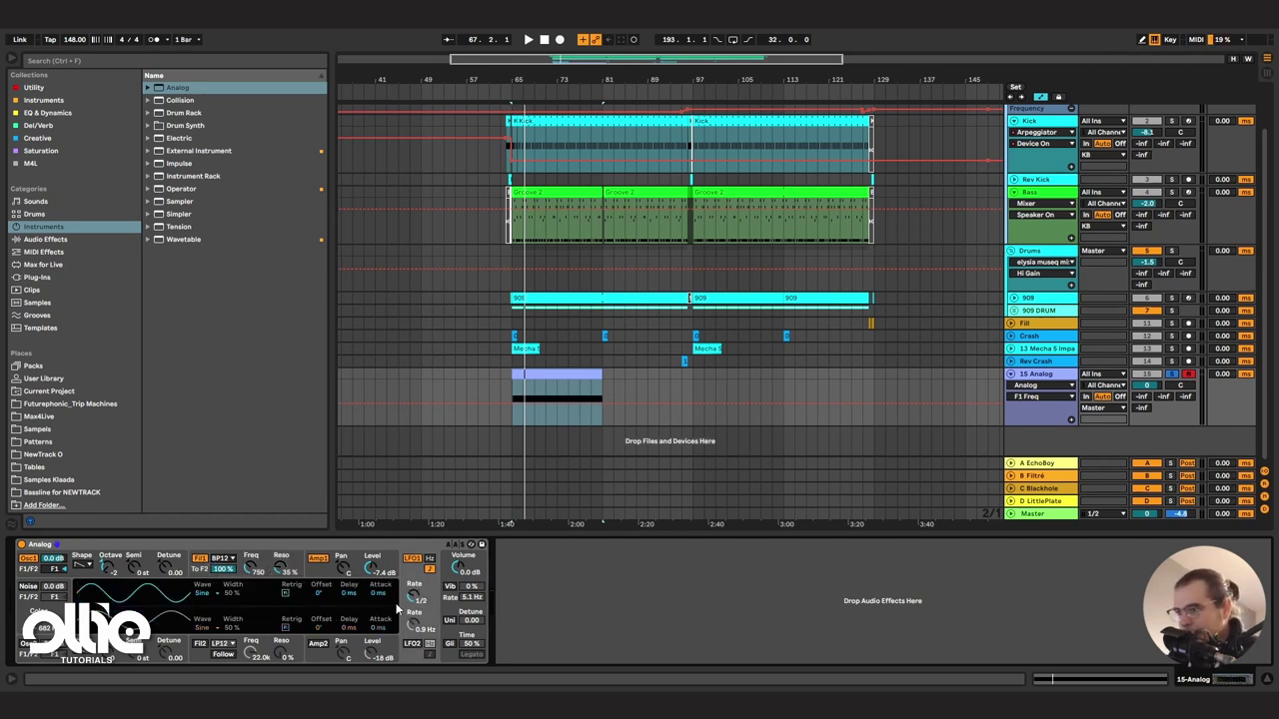
left_click(428, 562)
key("space")
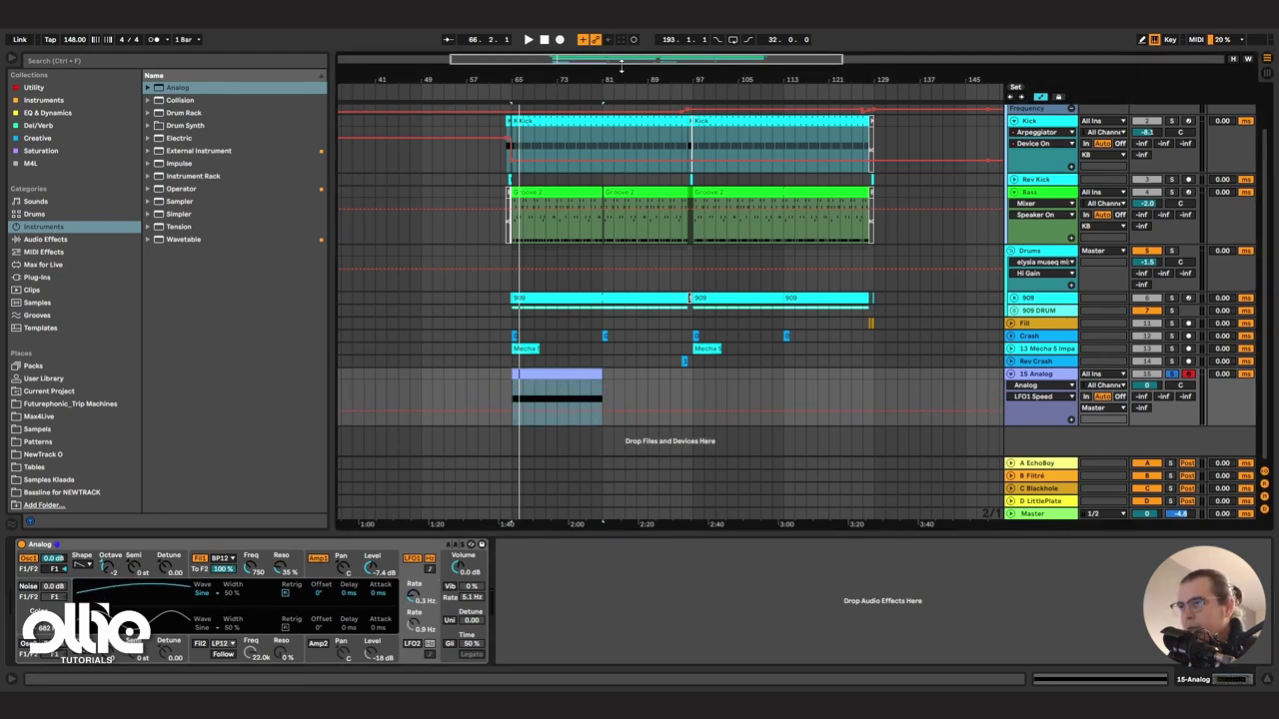
left_click(559, 39)
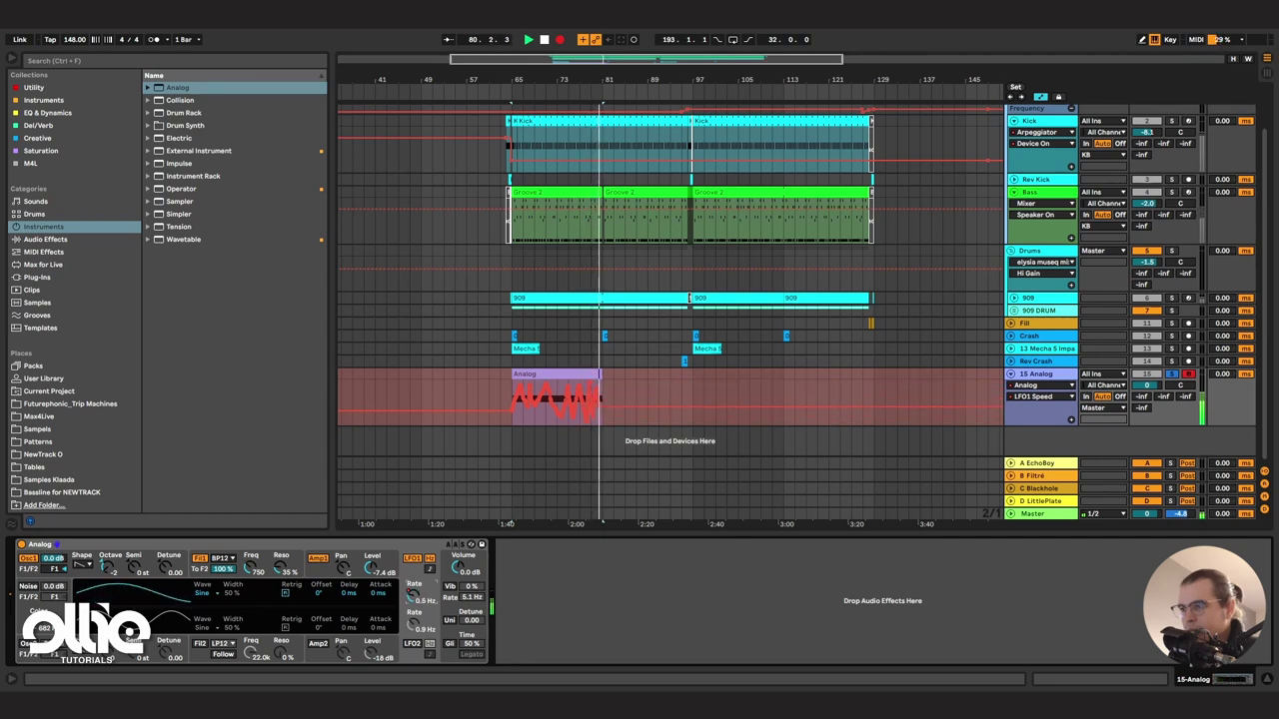
Step: Stop the LFO speed recording, select Filter 1's Freq and record its cutoff sweep
left_click(575, 373)
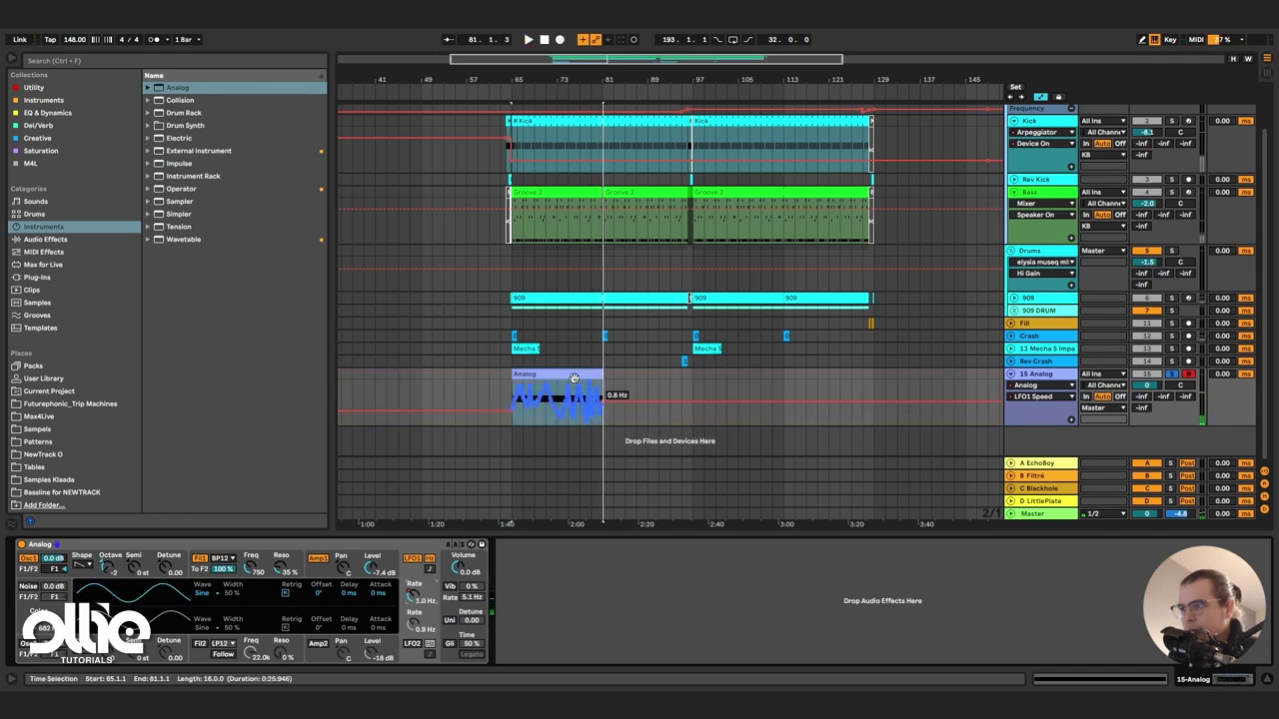
key("space")
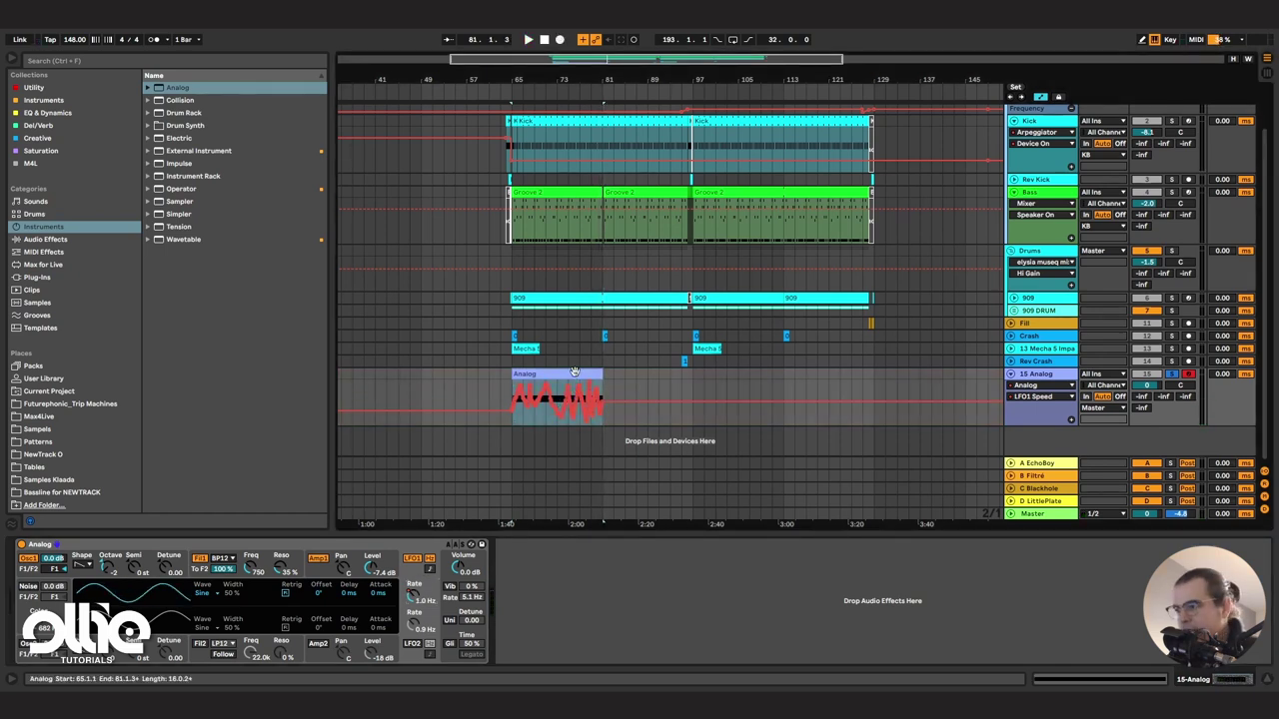
left_click(252, 568)
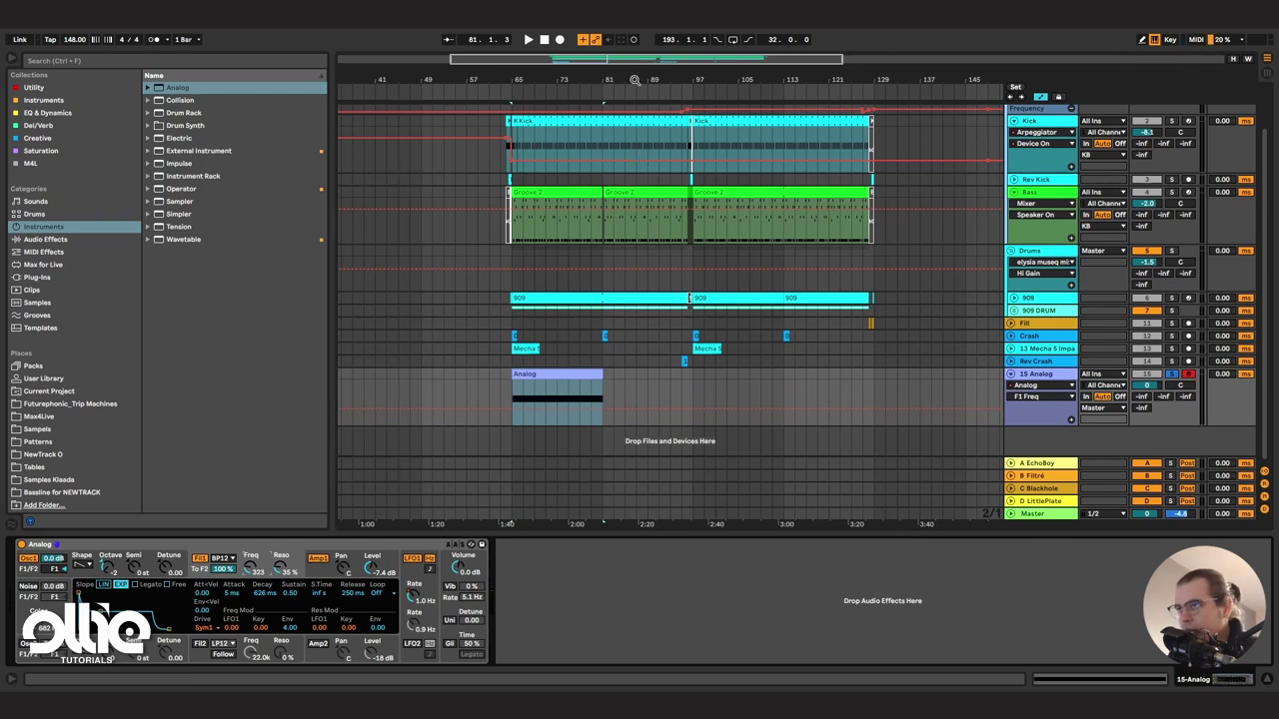
left_click(560, 38)
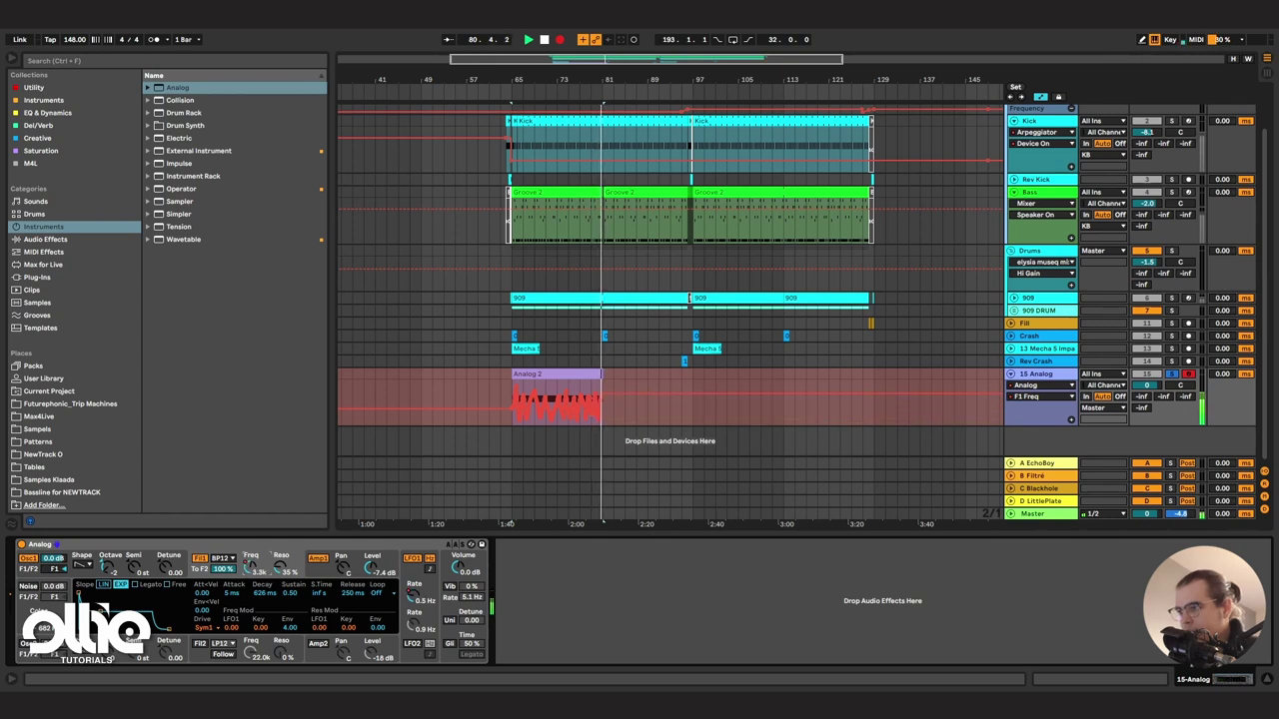
Step: Stop recording, select the new Analog 2 clip and raise filter resonance to 43%
key("space")
left_click(601, 378)
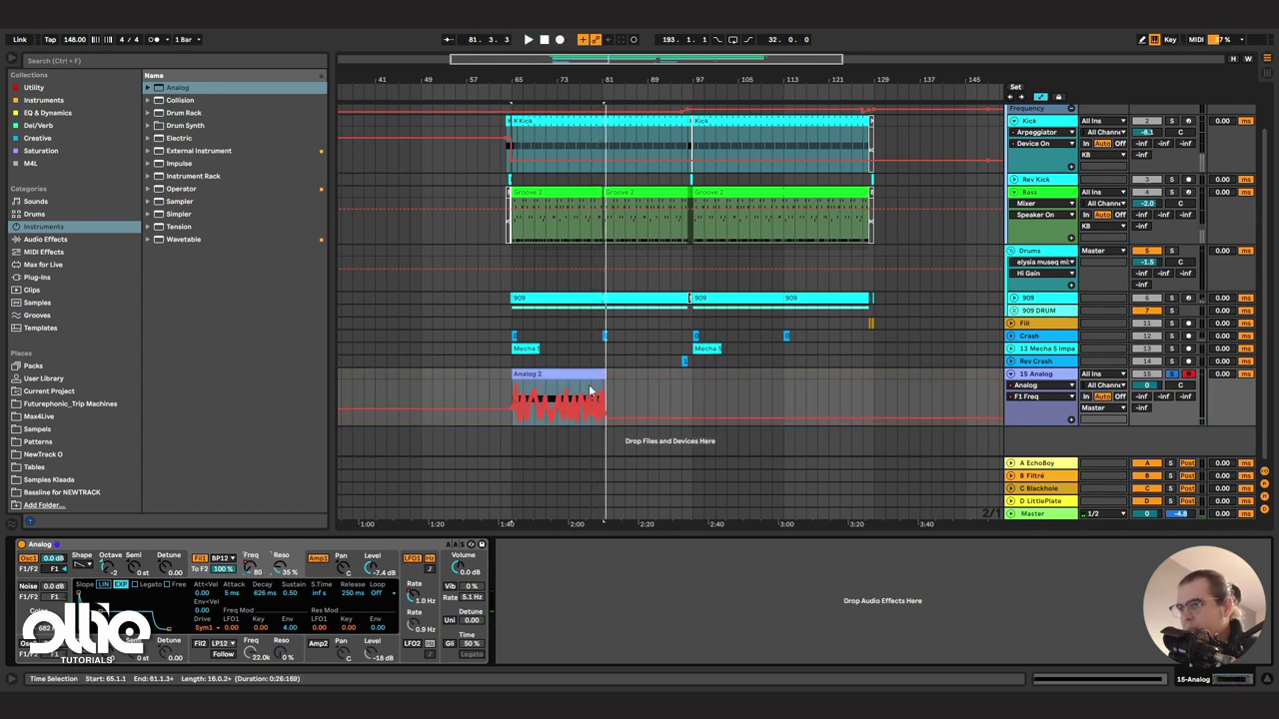
scroll(602, 378, "up", 5)
left_click(601, 378)
scroll(602, 378, "down", 5)
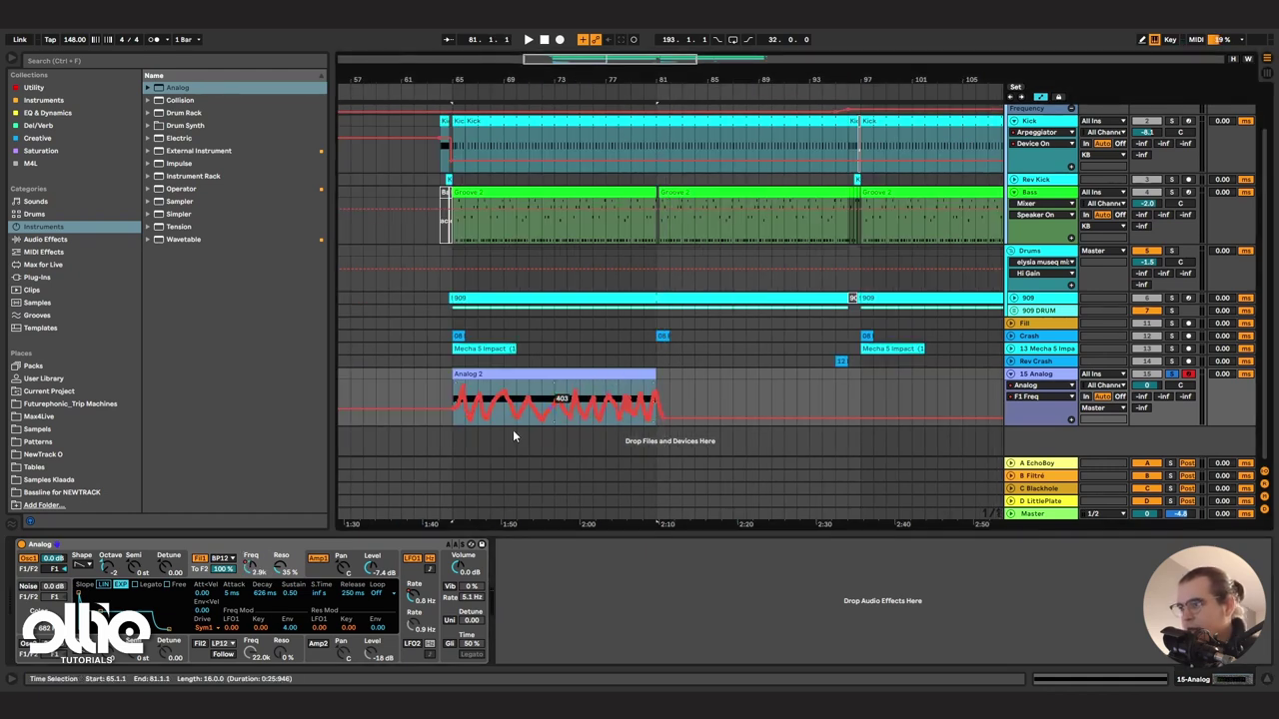
left_click(284, 574)
left_click_drag(284, 573, 283, 569)
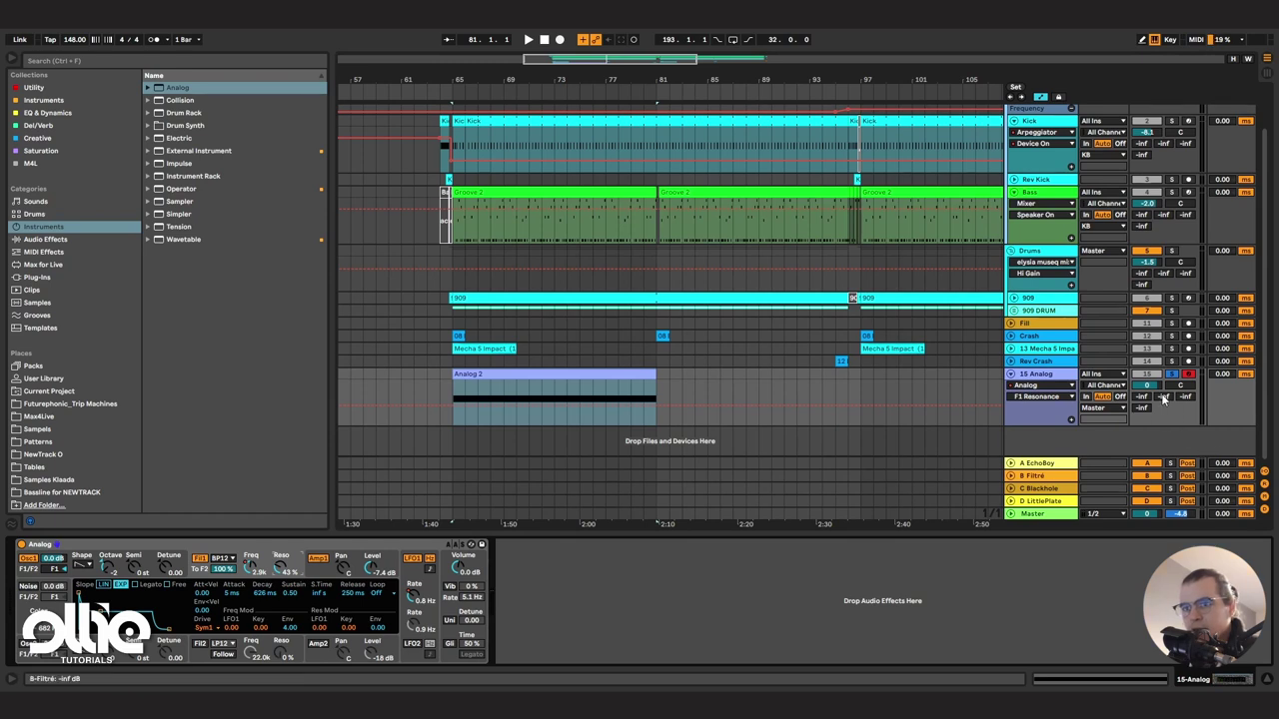
Step: Raise send B to -14.4 dB, lower track volume to -2.1 dB, unsolo and play from bar 64
left_click_drag(1159, 398, 1159, 375)
key("space")
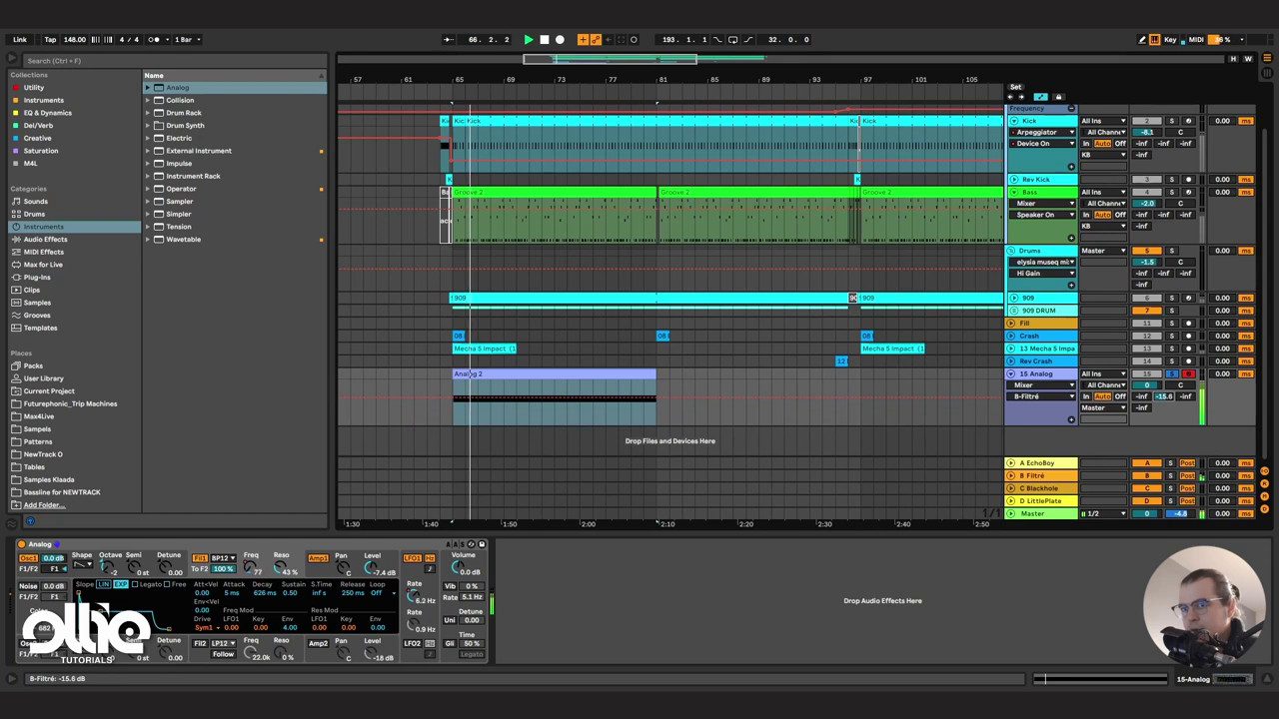
left_click(1147, 385)
left_click_drag(1148, 386, 1156, 394)
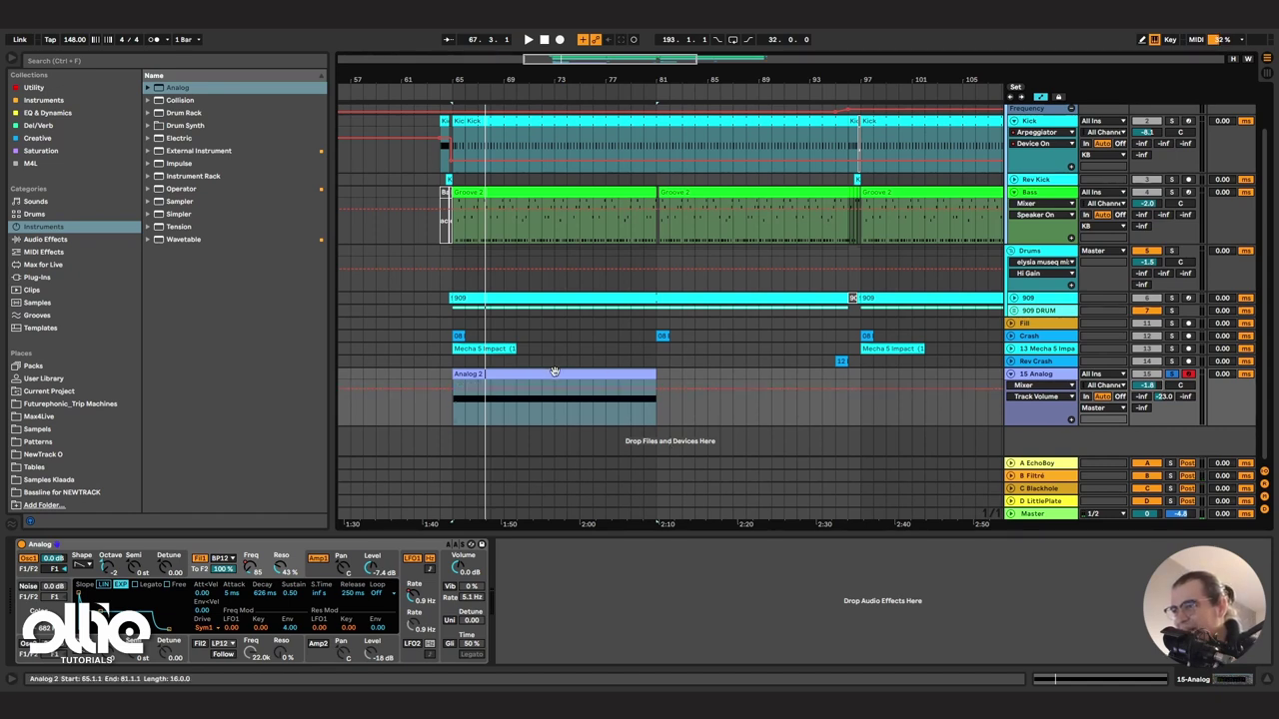
left_click(1176, 375)
left_click(443, 373)
key("space")
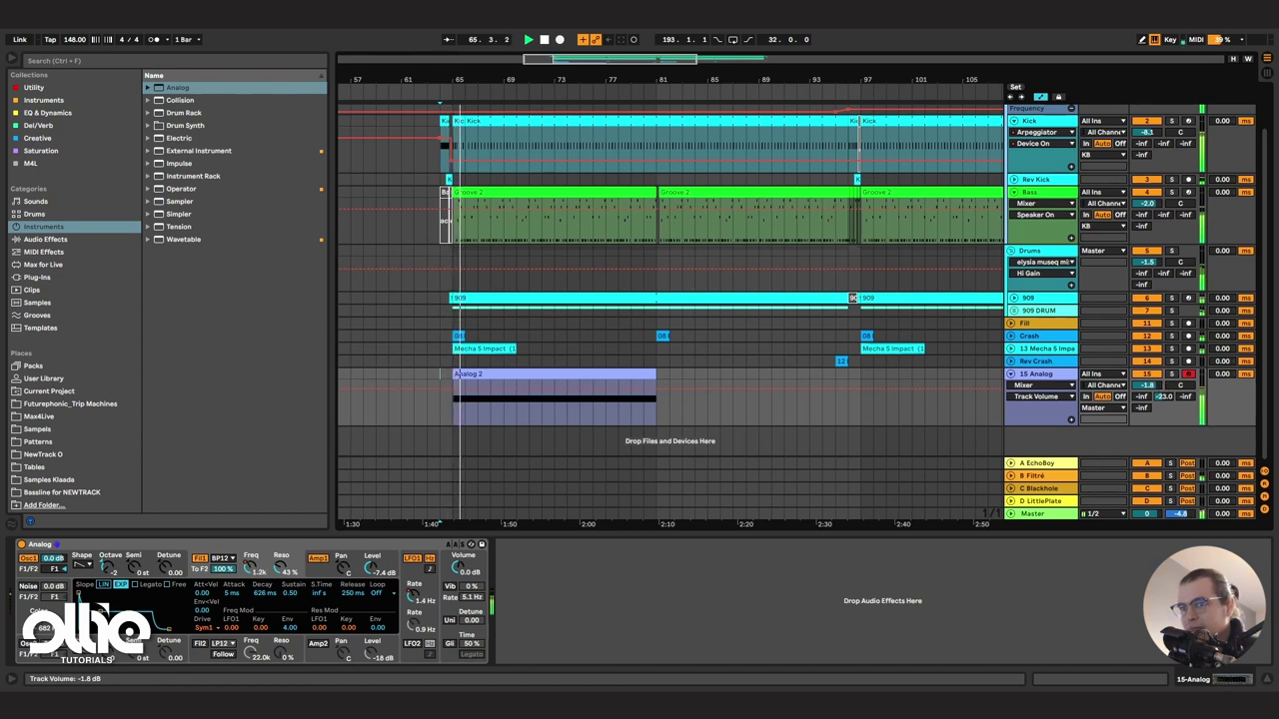
left_click_drag(1142, 384, 1142, 399)
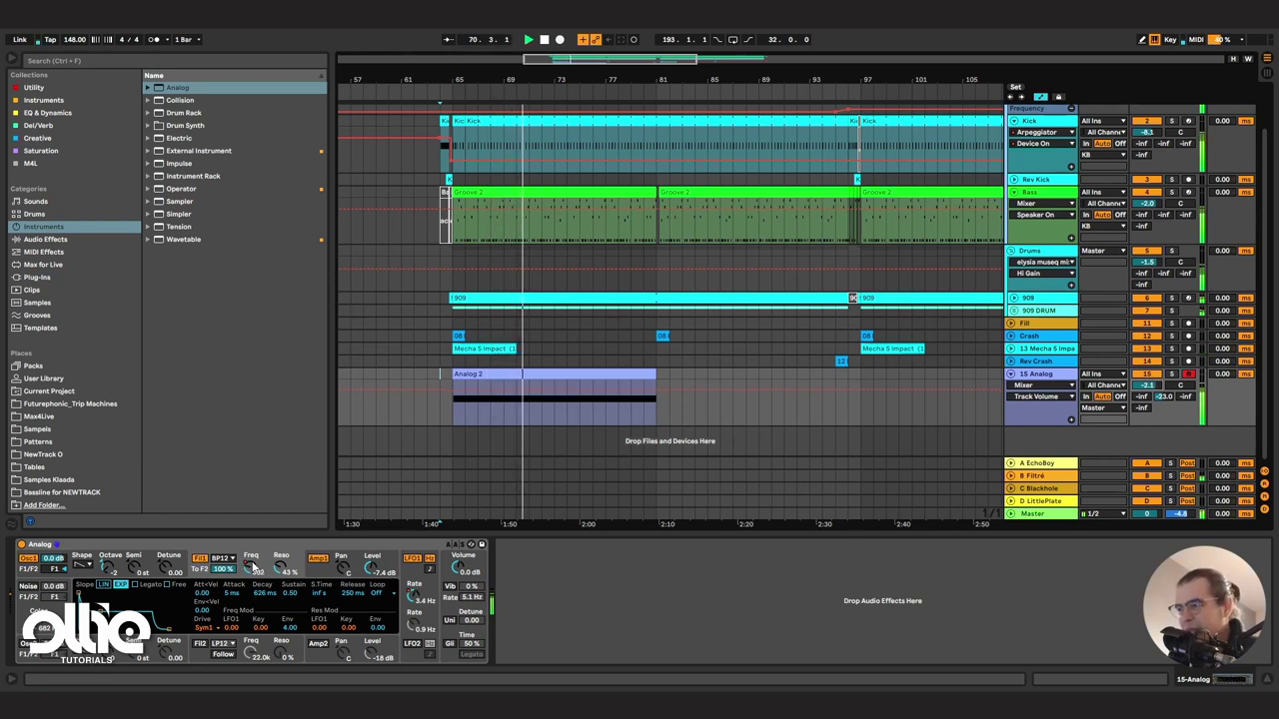
Step: Show the Analog 2 clip's F1 Freq automation envelope and select a short stretch of it
left_click(255, 566)
scroll(489, 413, "up", 5)
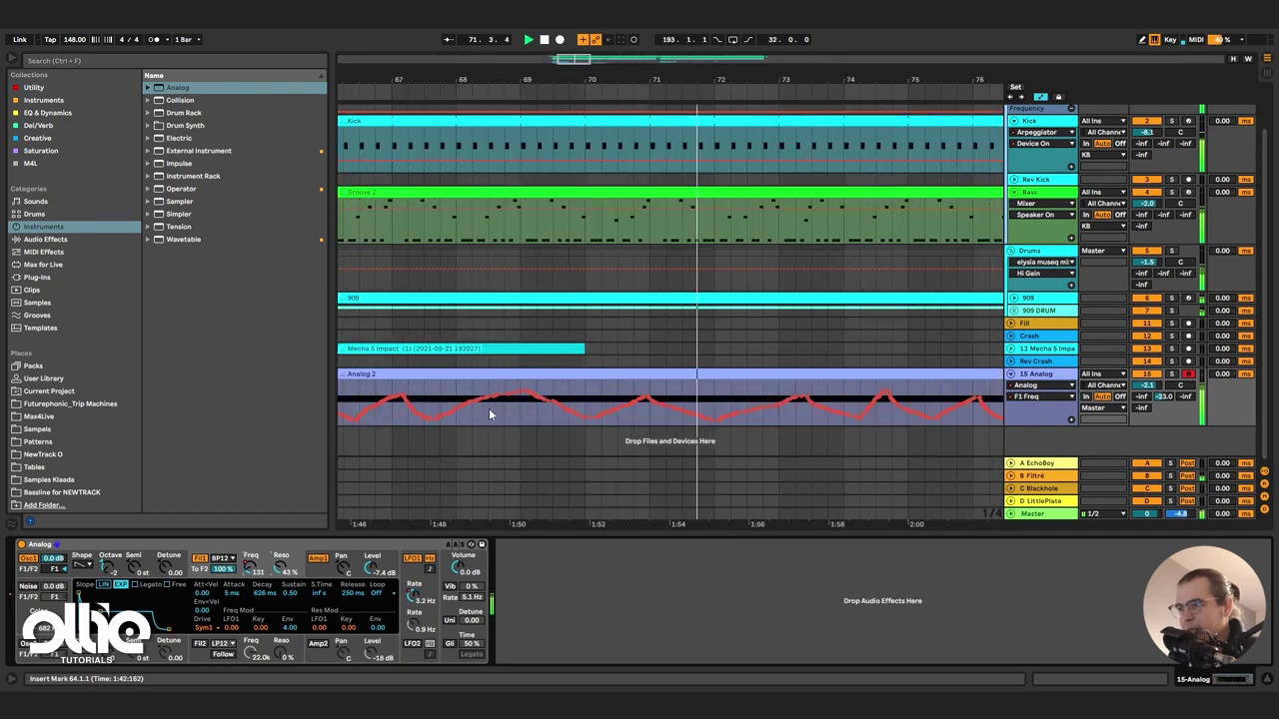
left_click_drag(508, 410, 537, 410)
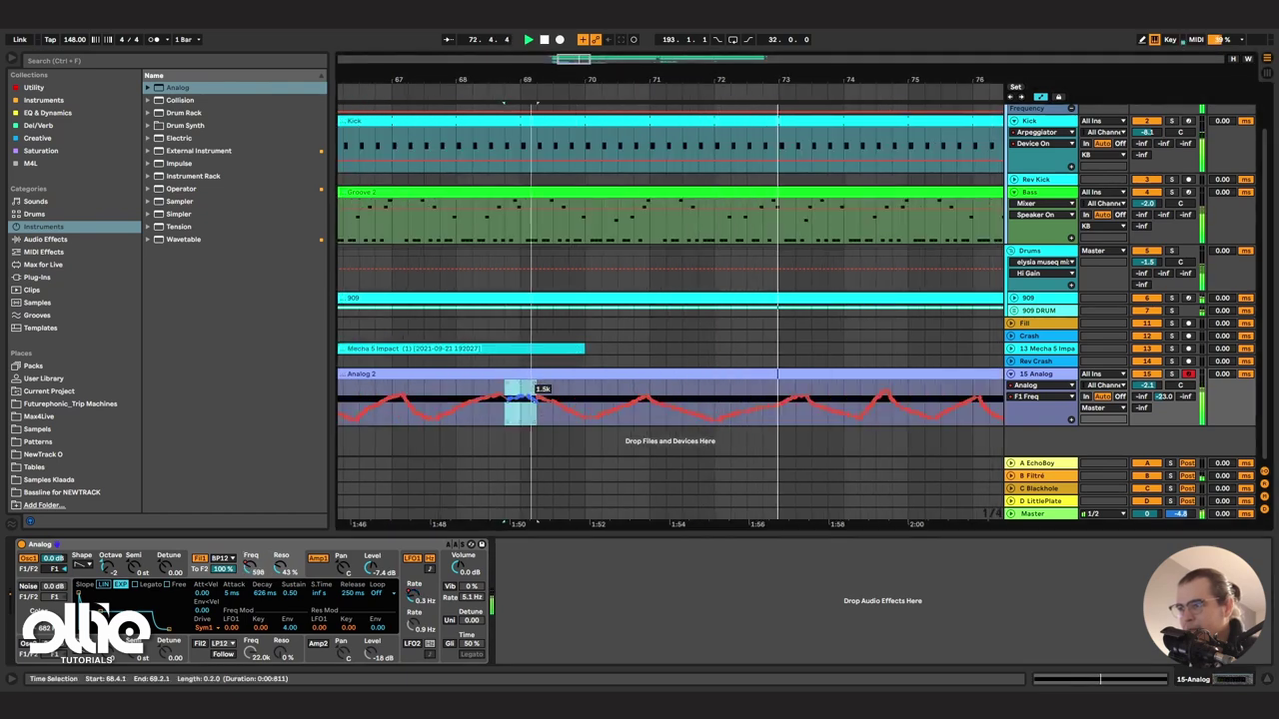
scroll(550, 400, "down", 5)
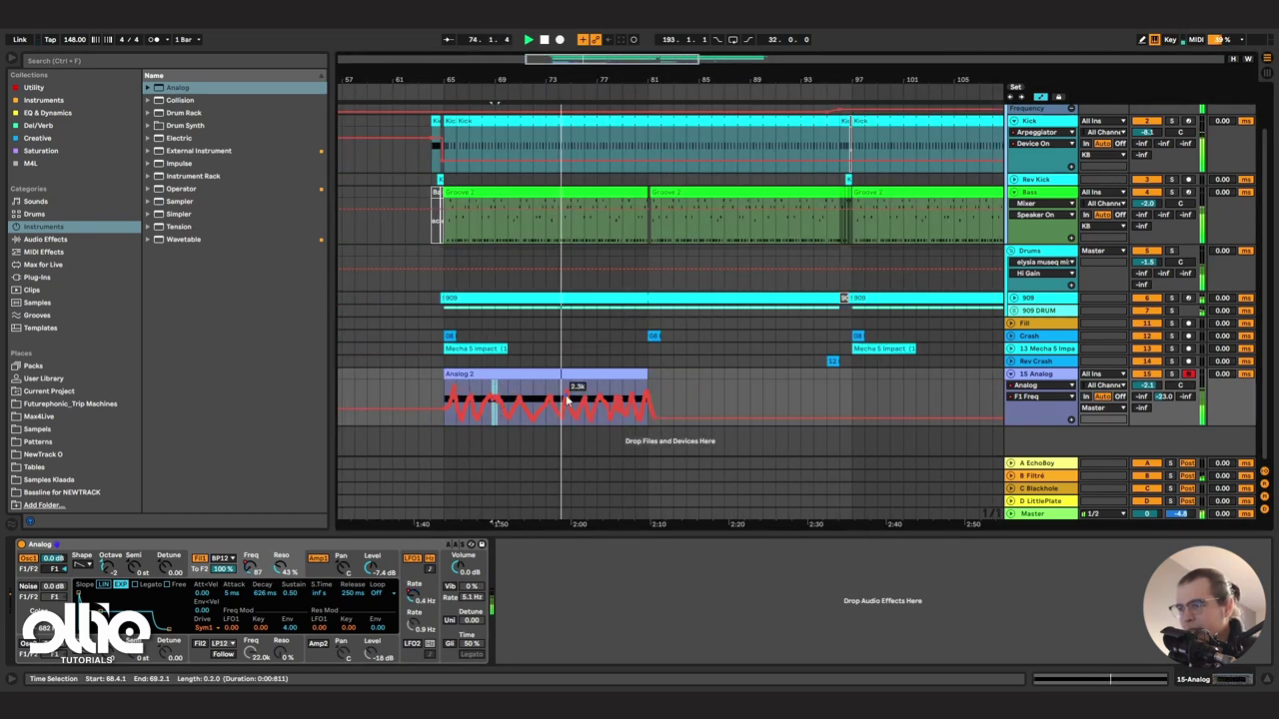
scroll(567, 400, "up", 5)
scroll(542, 390, "up", 5)
Step: Select a peak of the frequency curve and extend the selection to the start of bar 66
left_click_drag(539, 394, 620, 400)
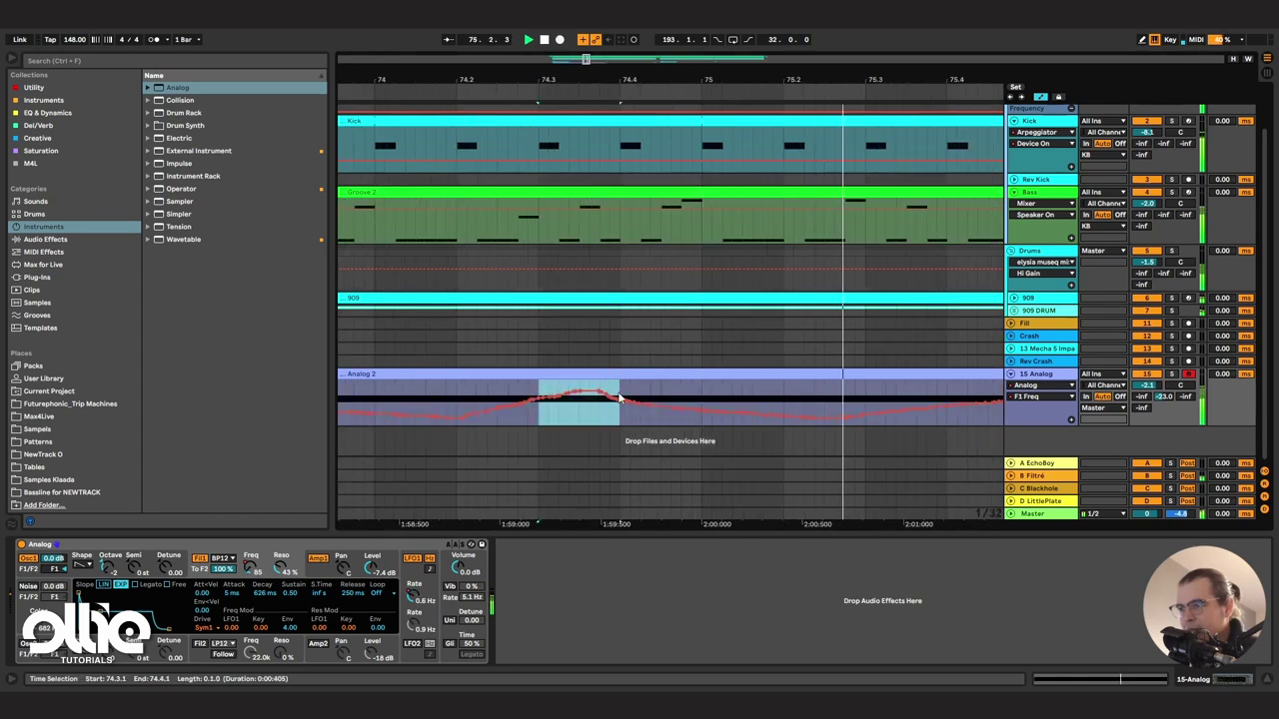
scroll(600, 400, "down", 8)
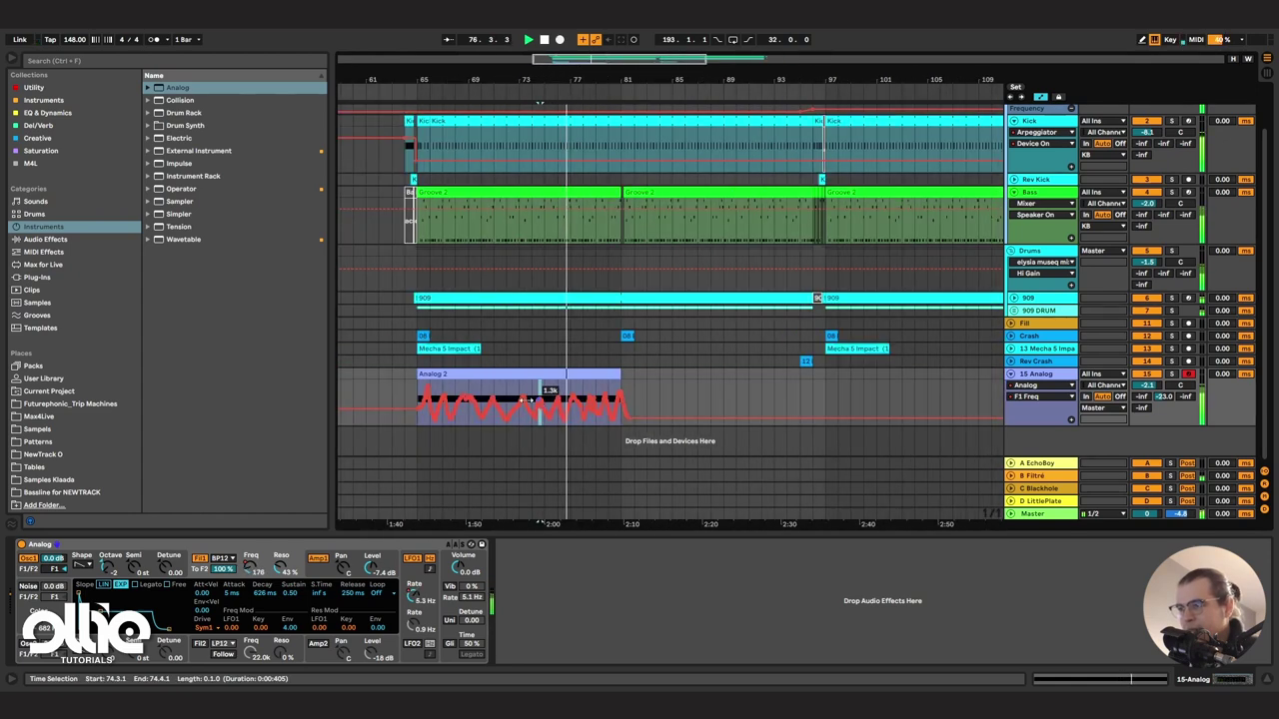
scroll(537, 396, "up", 10)
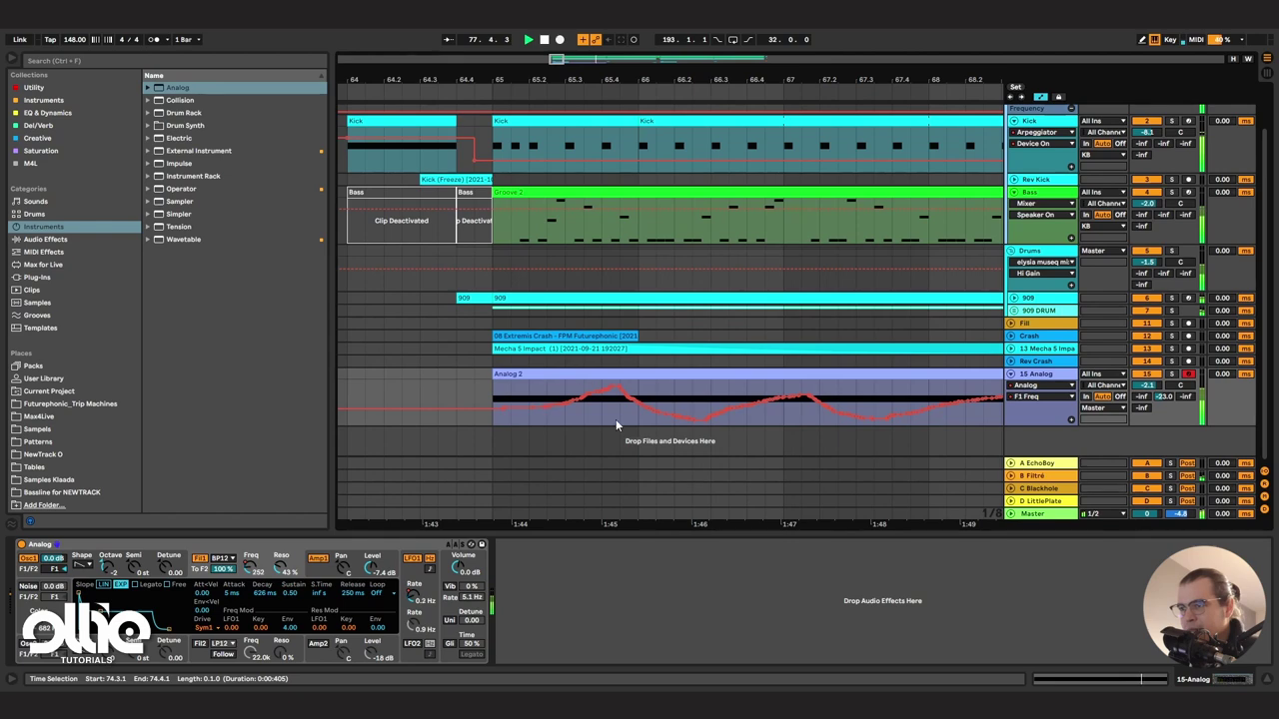
left_click_drag(611, 410, 646, 409)
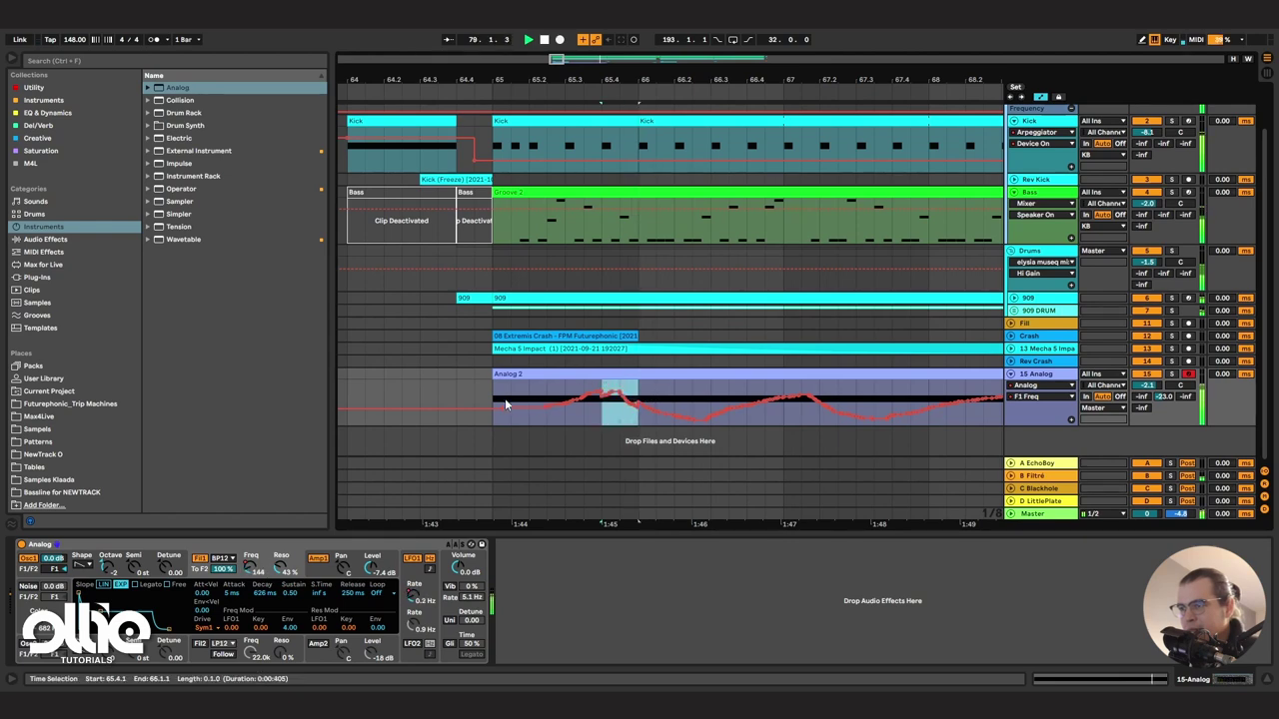
scroll(510, 399, "down", 10)
scroll(715, 379, "up", 3)
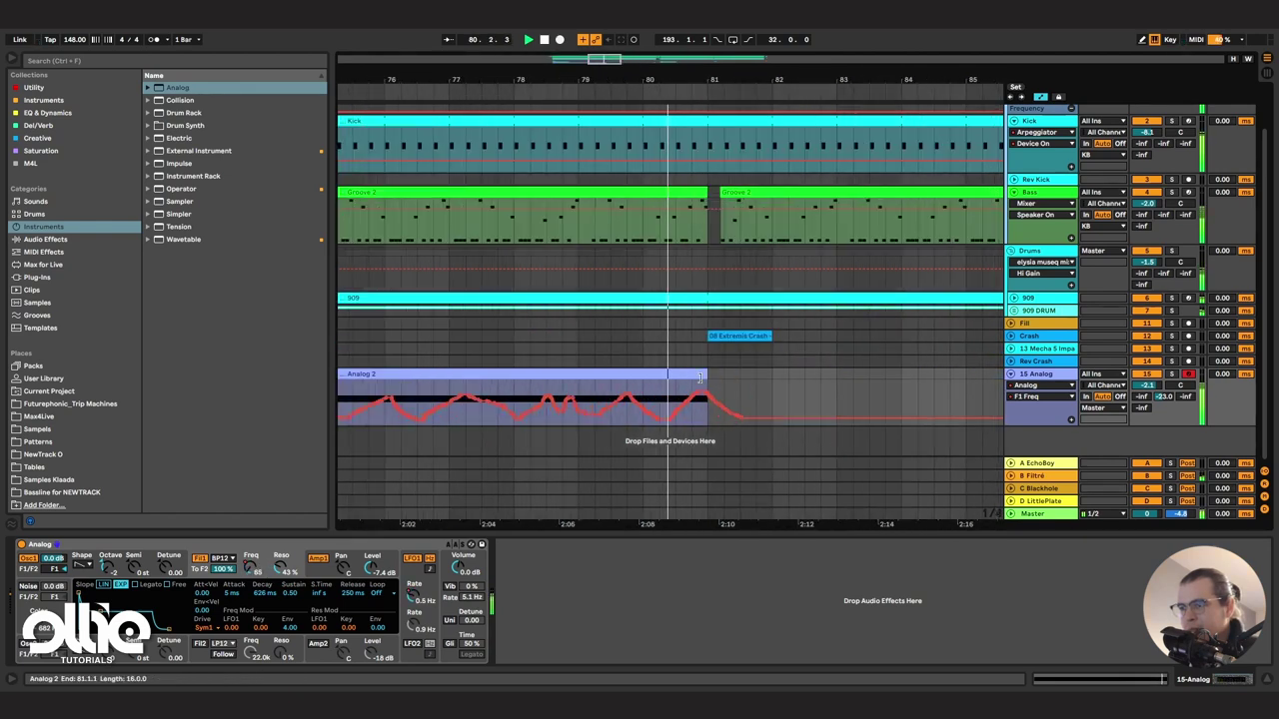
scroll(724, 382, "down", 3)
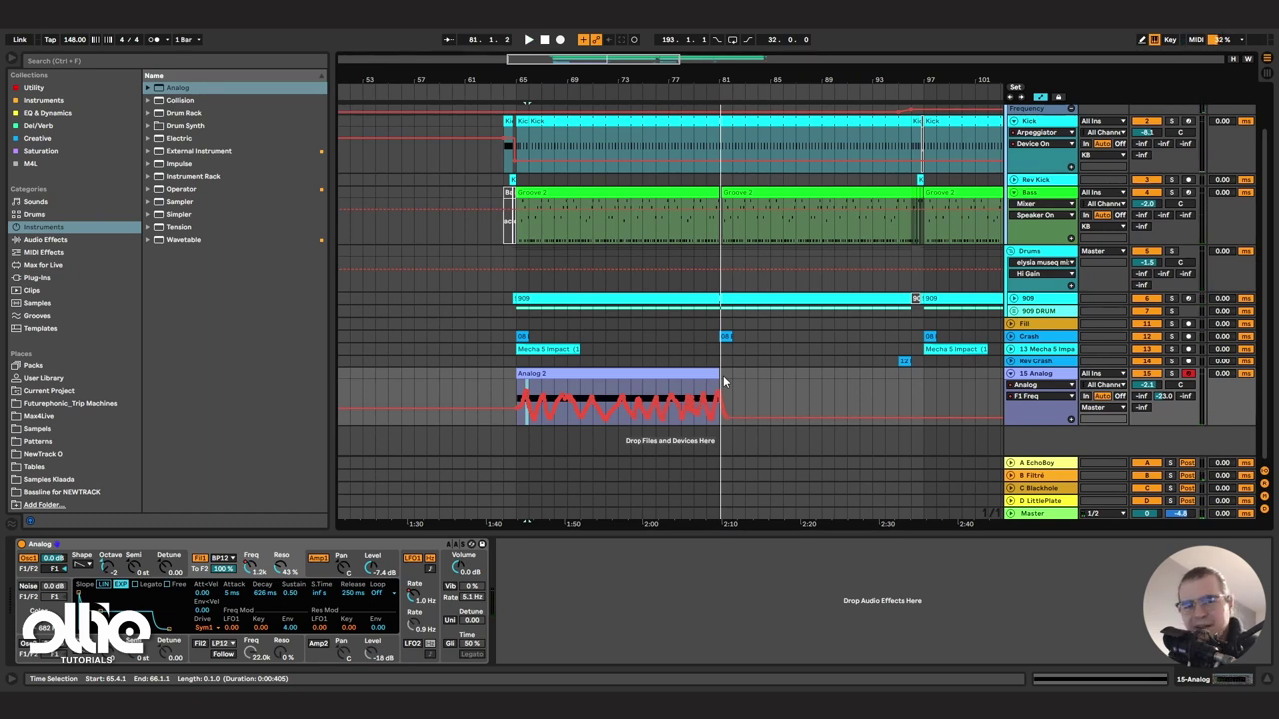
left_click(678, 375)
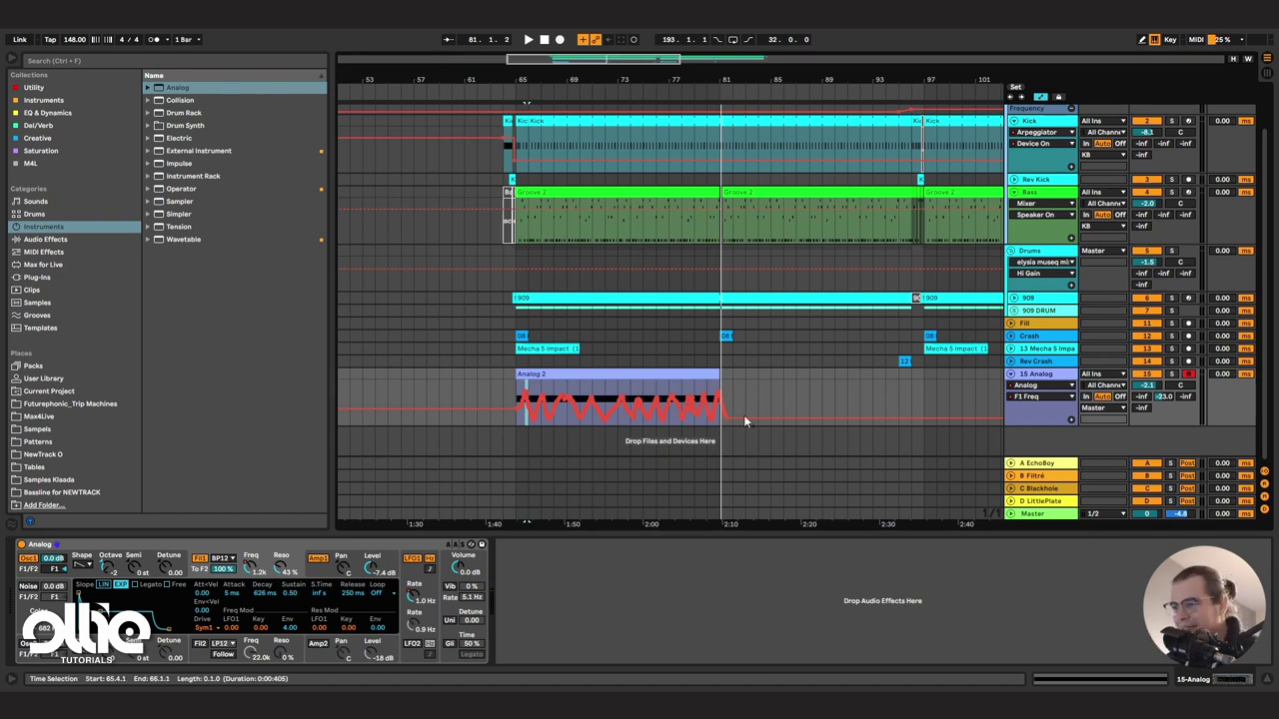
Step: Duplicate the 15 Analog track, then freeze and flatten the copy into the audio clip Analog 2 (Freeze)
right_click(1057, 376)
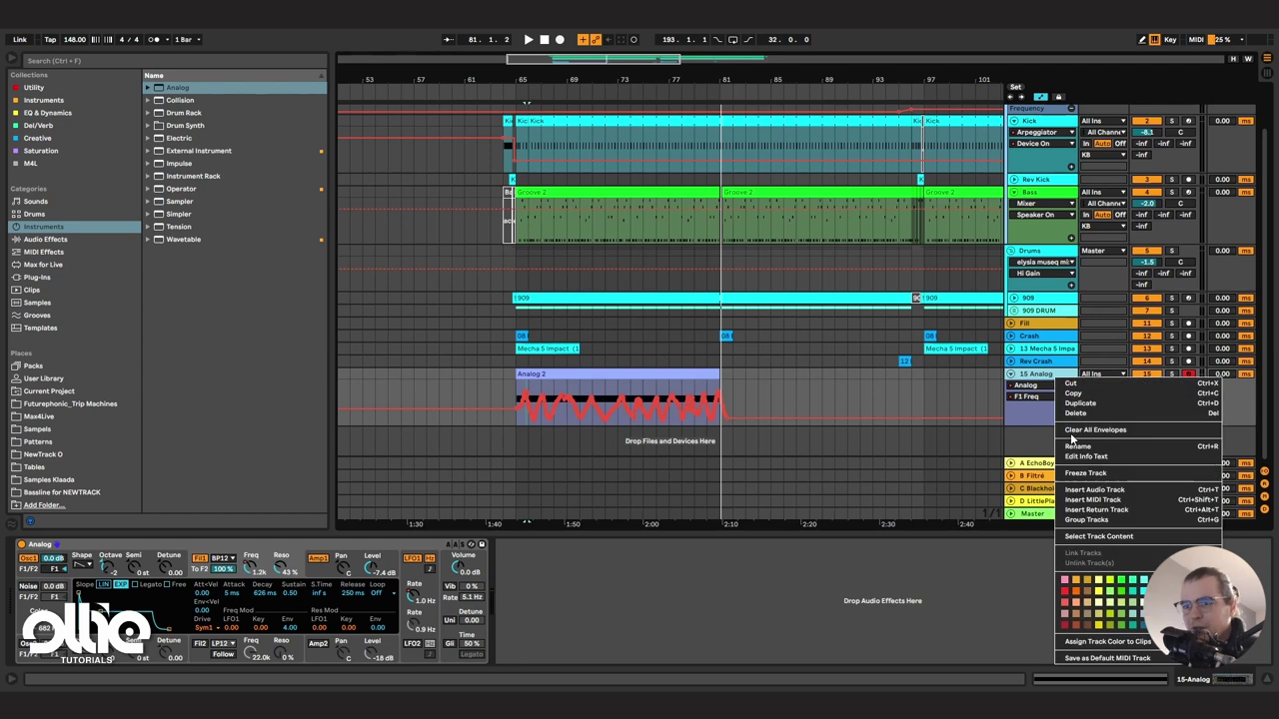
left_click(1101, 405)
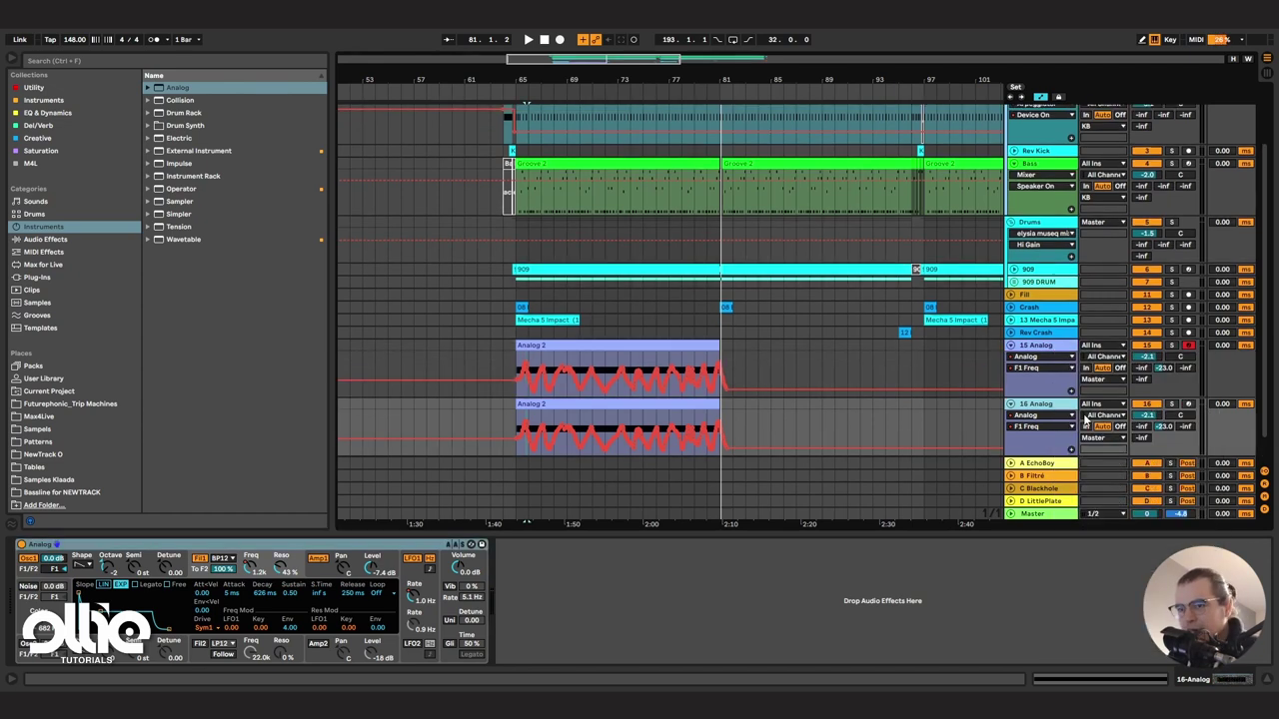
right_click(1061, 404)
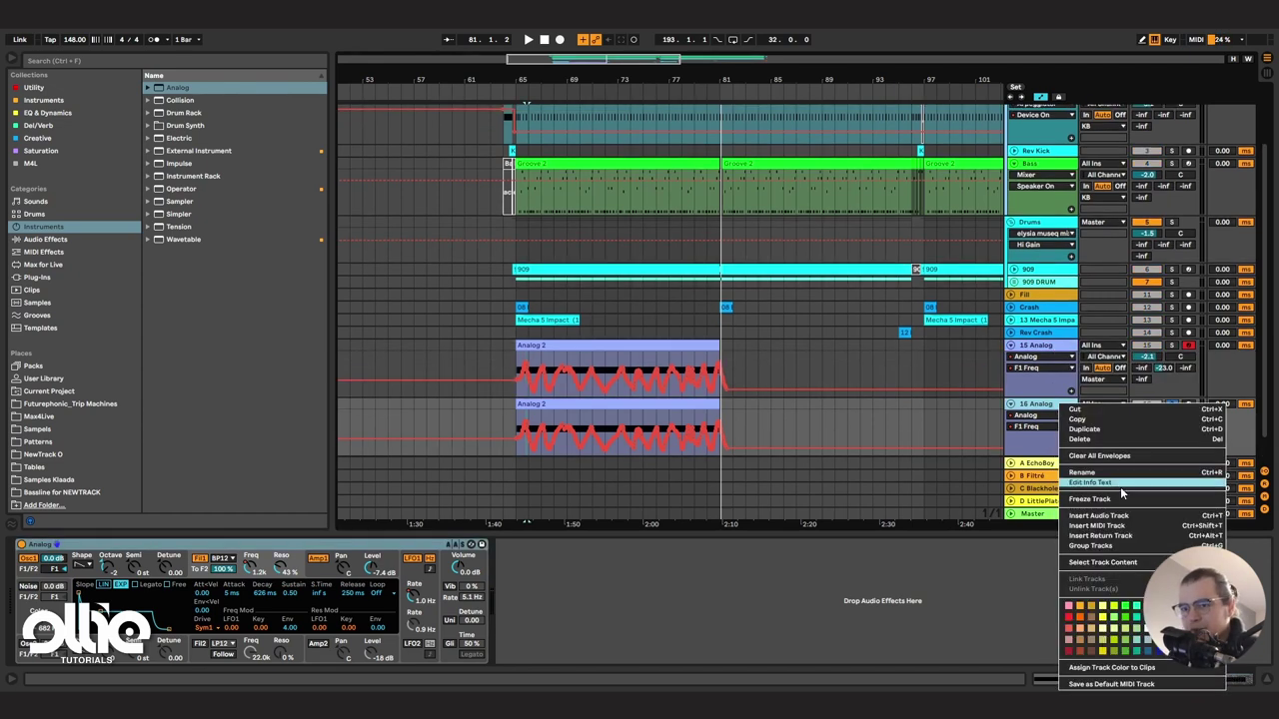
left_click(1091, 498)
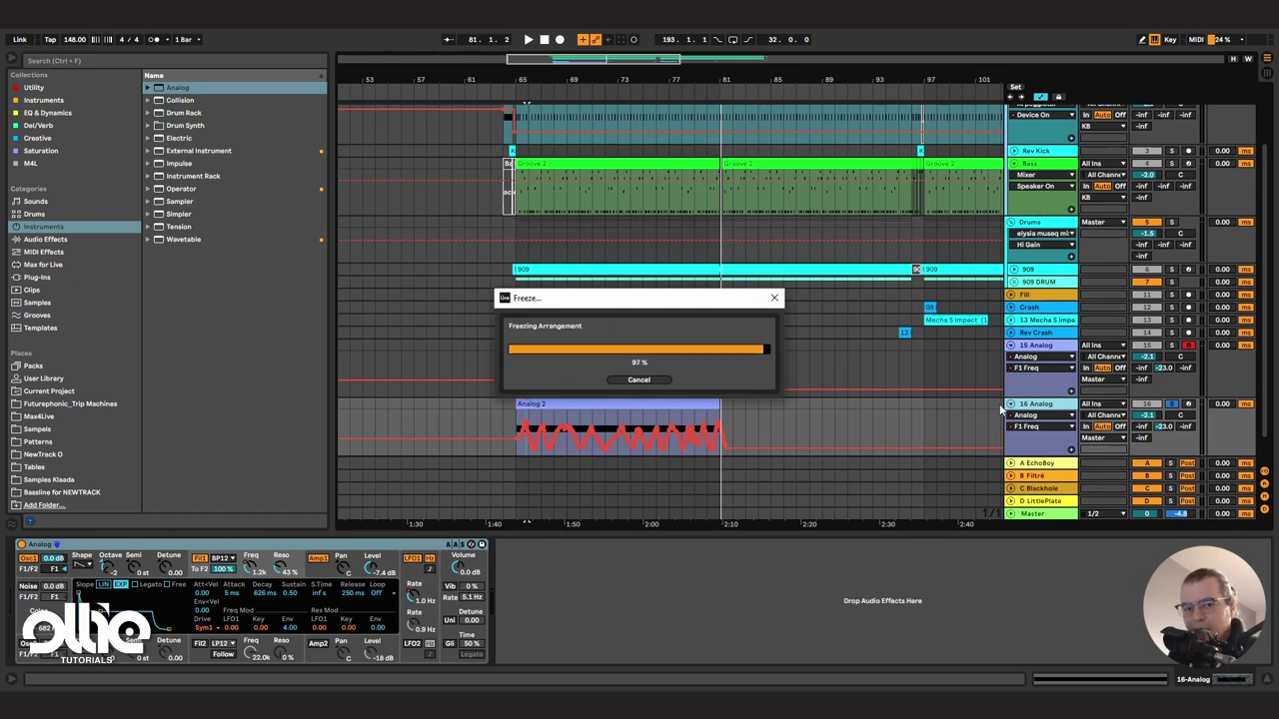
right_click(1036, 410)
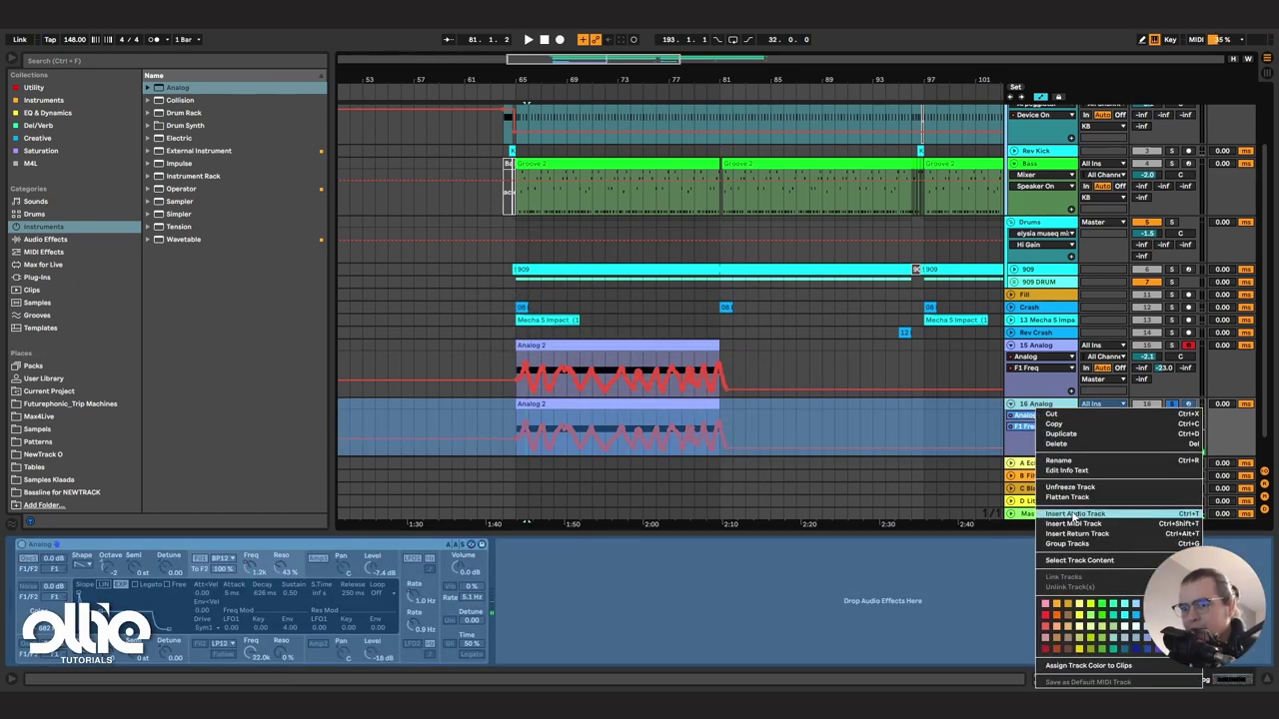
left_click(1069, 498)
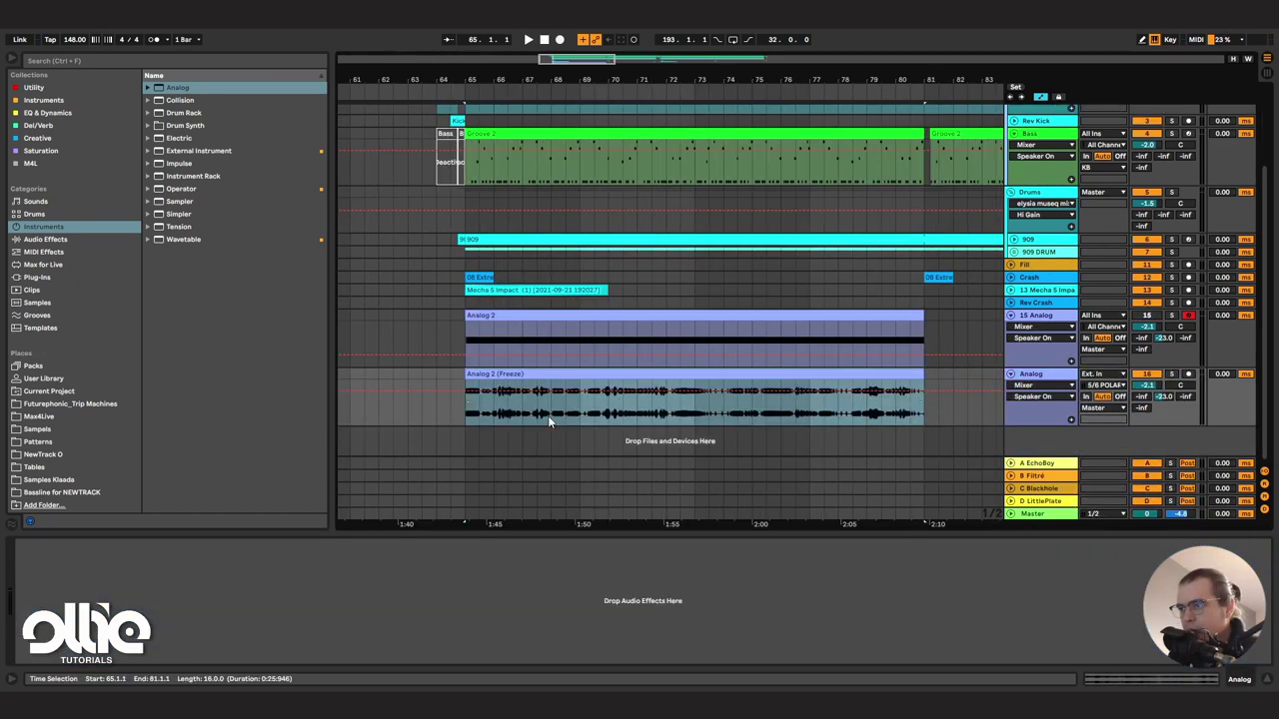
left_click(551, 419)
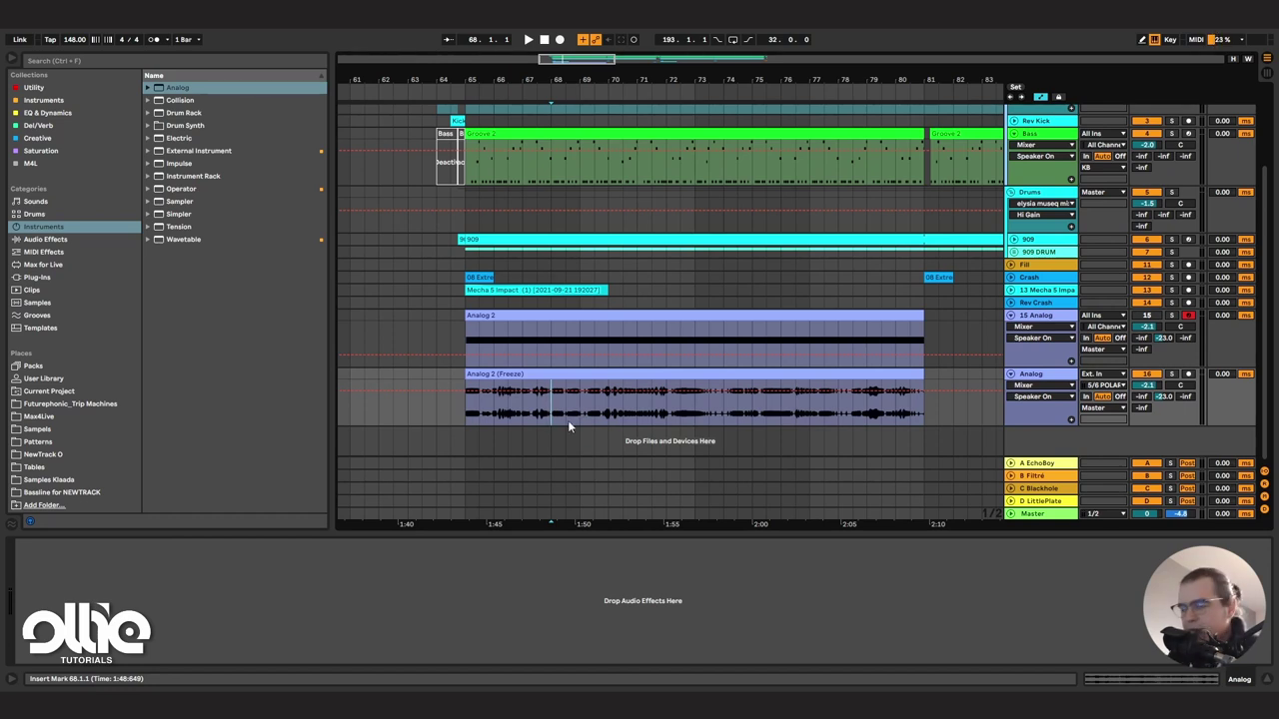
scroll(540, 415, "right", 3)
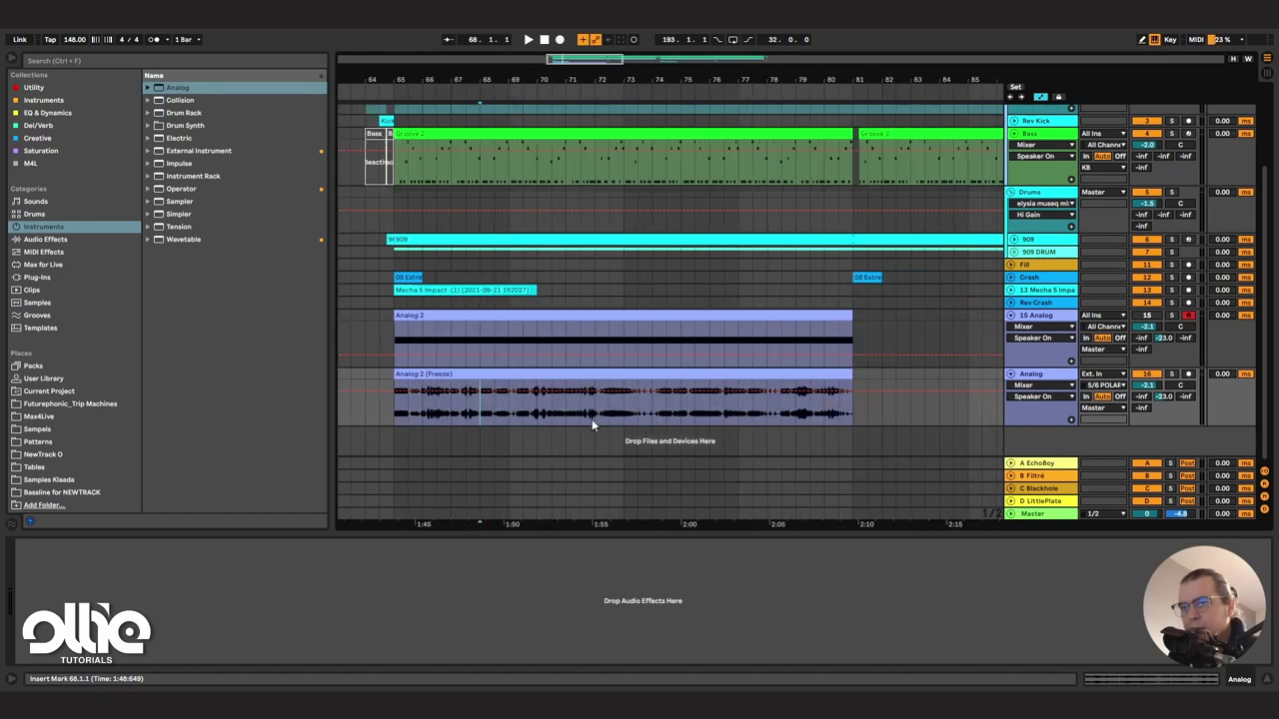